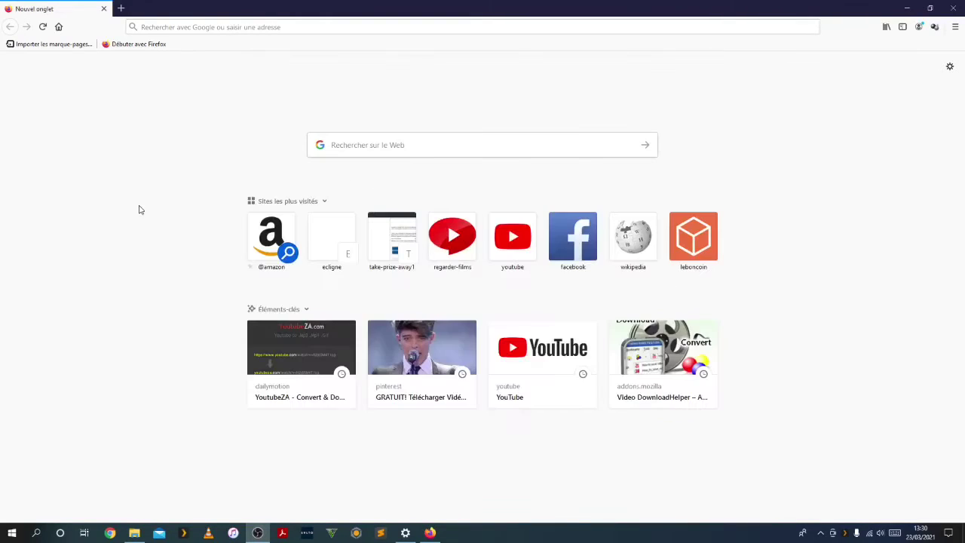
- Search the web for "convertio" and open the Convertio file converter site
click(191, 27)
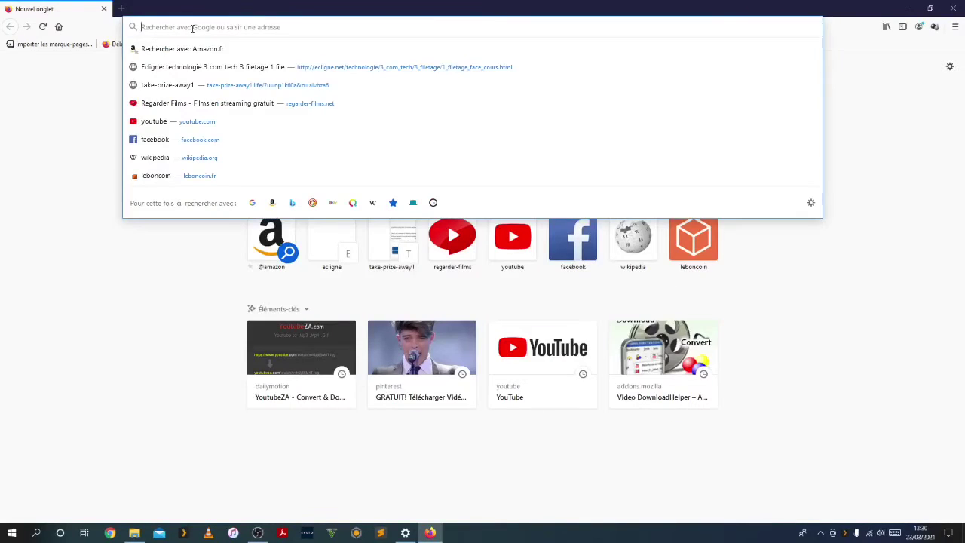
text(con)
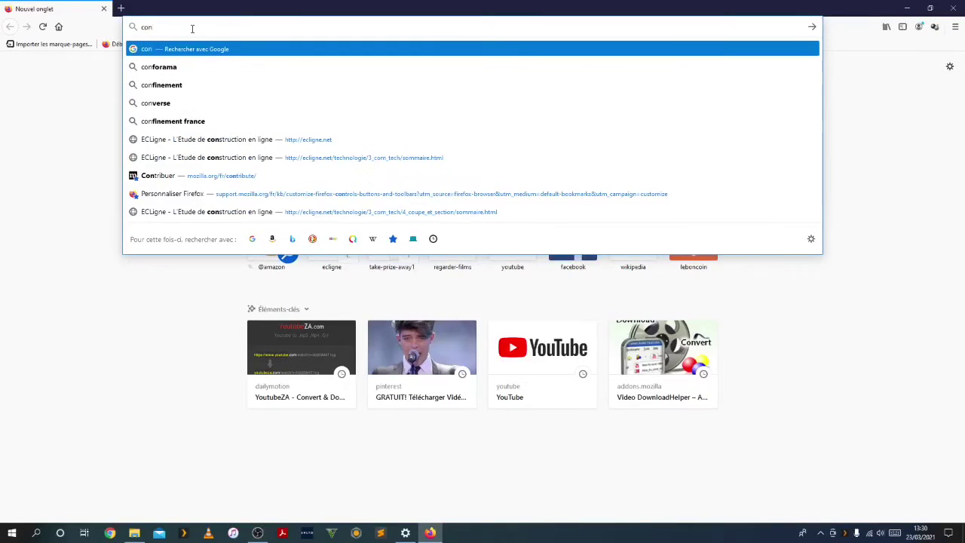
text(vertio)
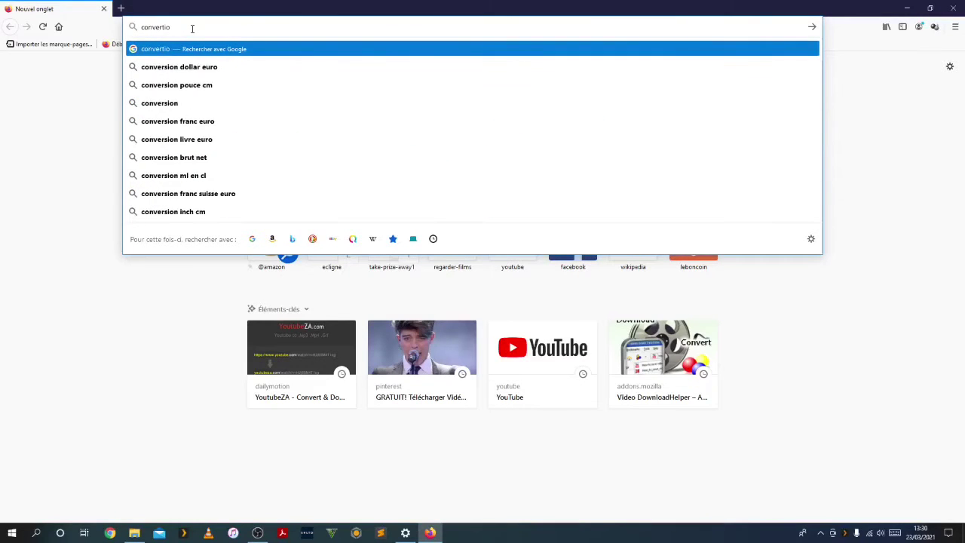
key(Return)
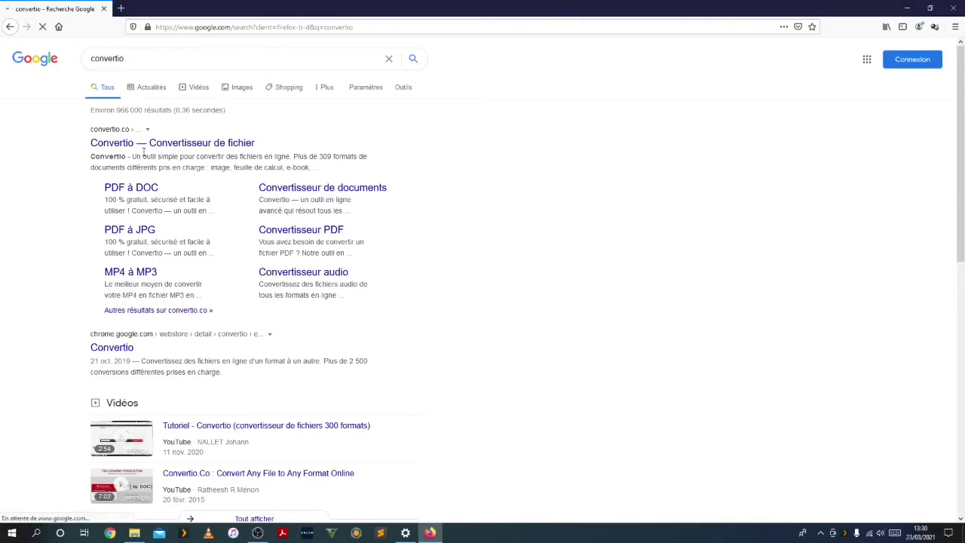
click(181, 144)
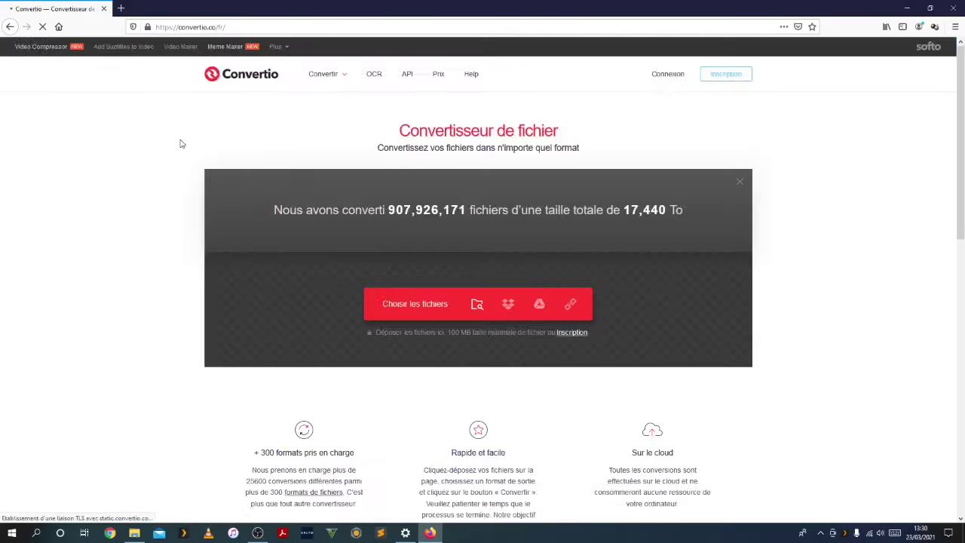
- Add the MP4 video "telecherge des video edge" from the Bureau folder as the file to convert
click(404, 306)
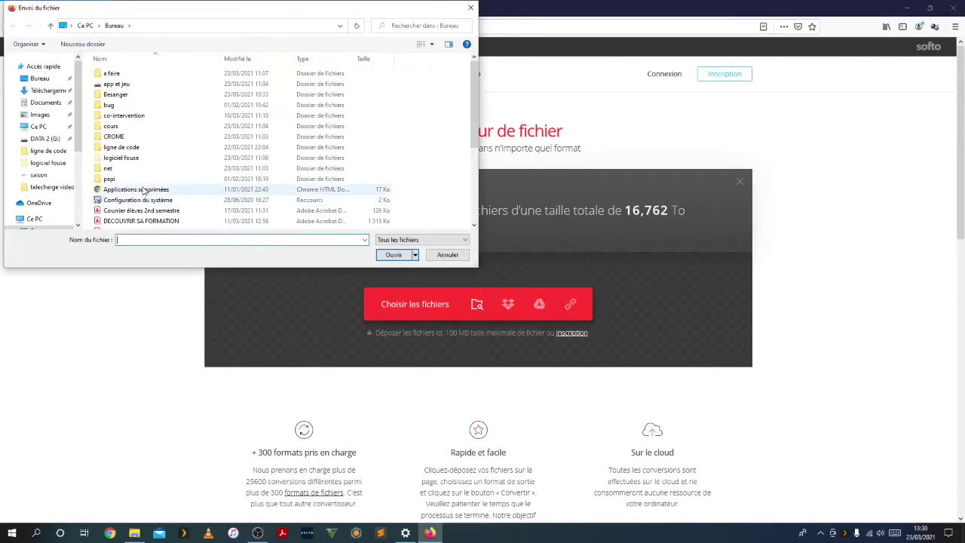
scroll(140, 200, down, 4)
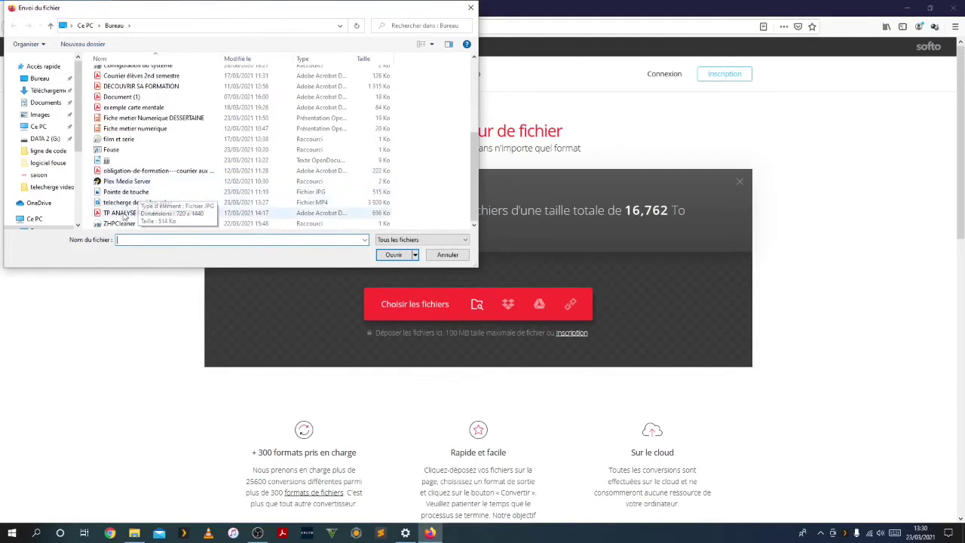
scroll(117, 208, up, 1)
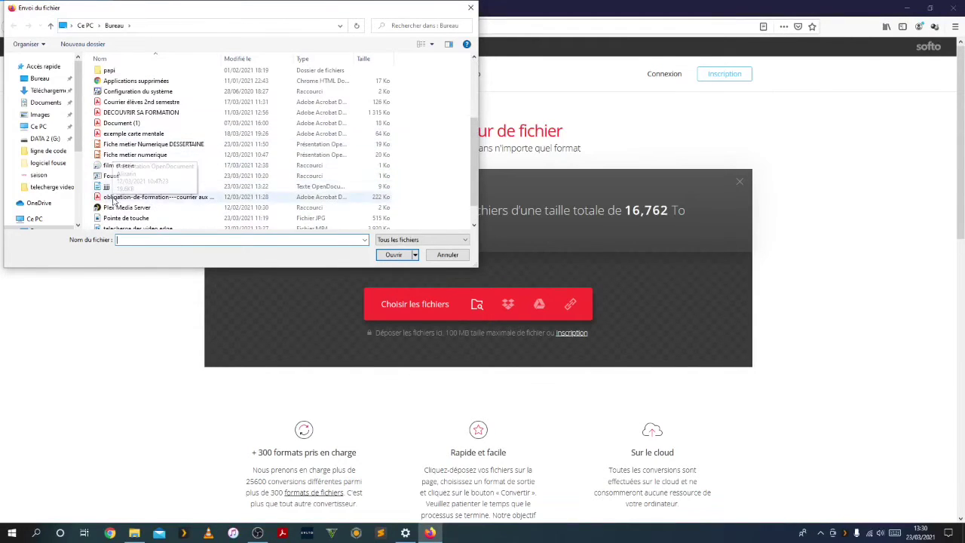
scroll(111, 211, down, 1)
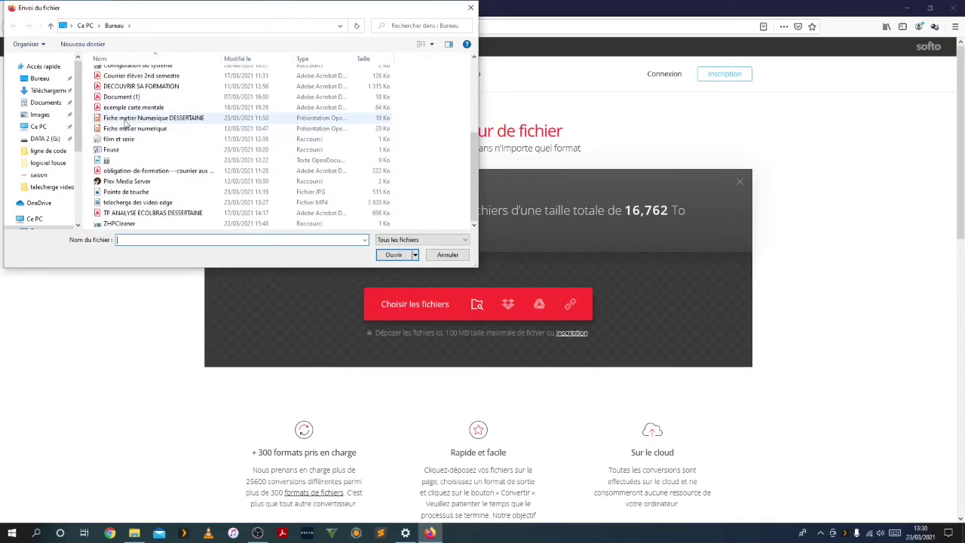
click(138, 204)
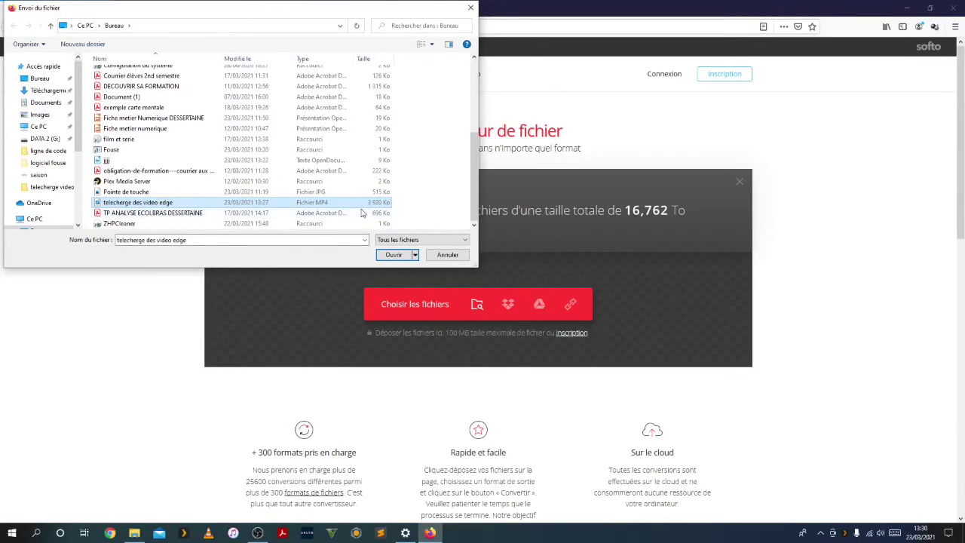
click(394, 255)
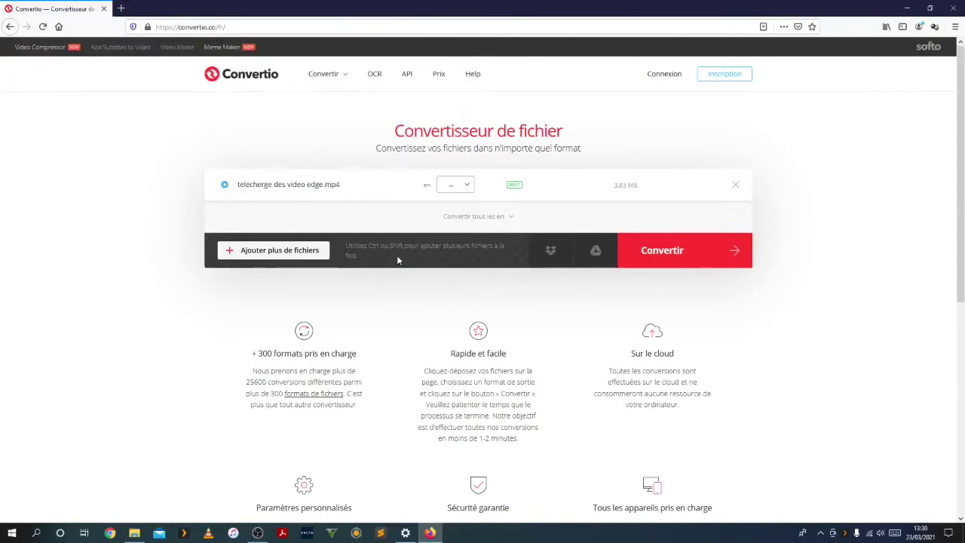
drag(374, 356, 361, 407)
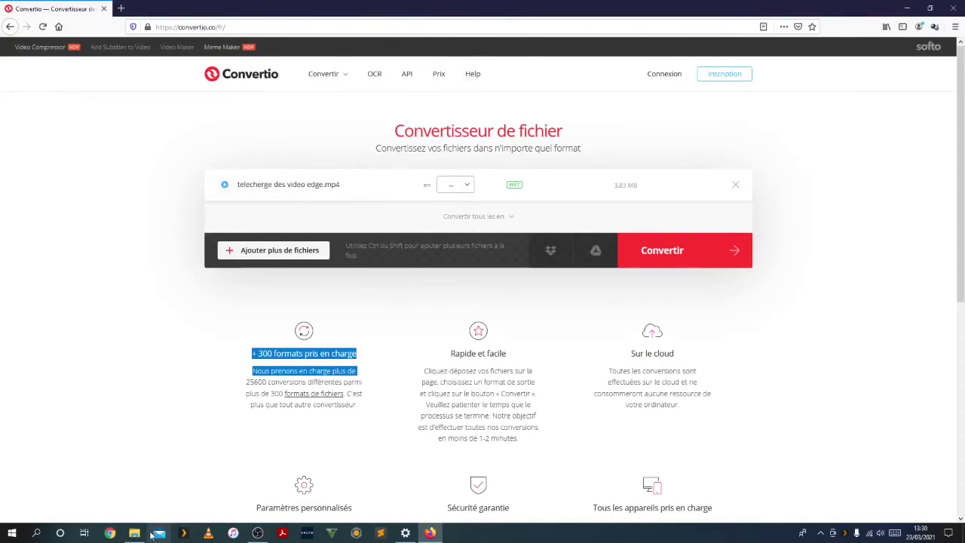
click(258, 533)
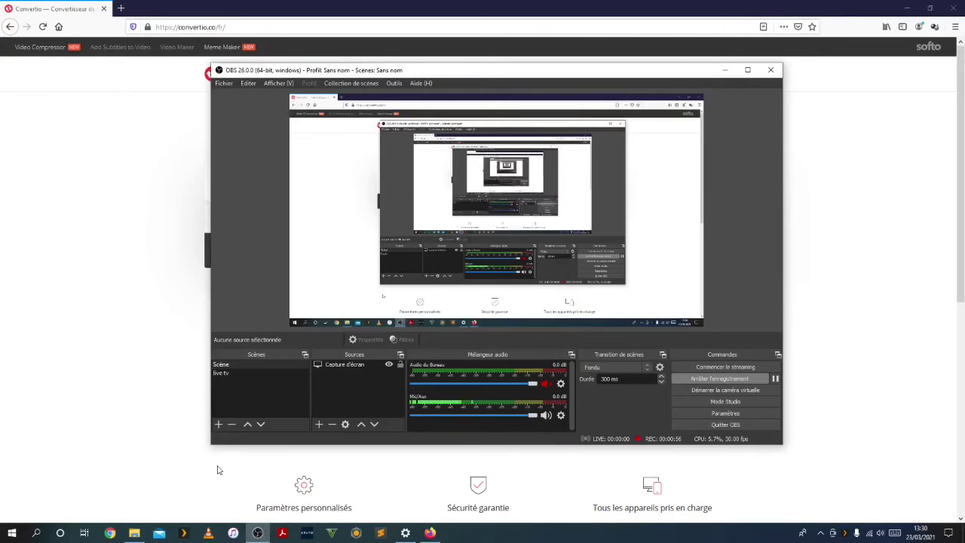
click(179, 418)
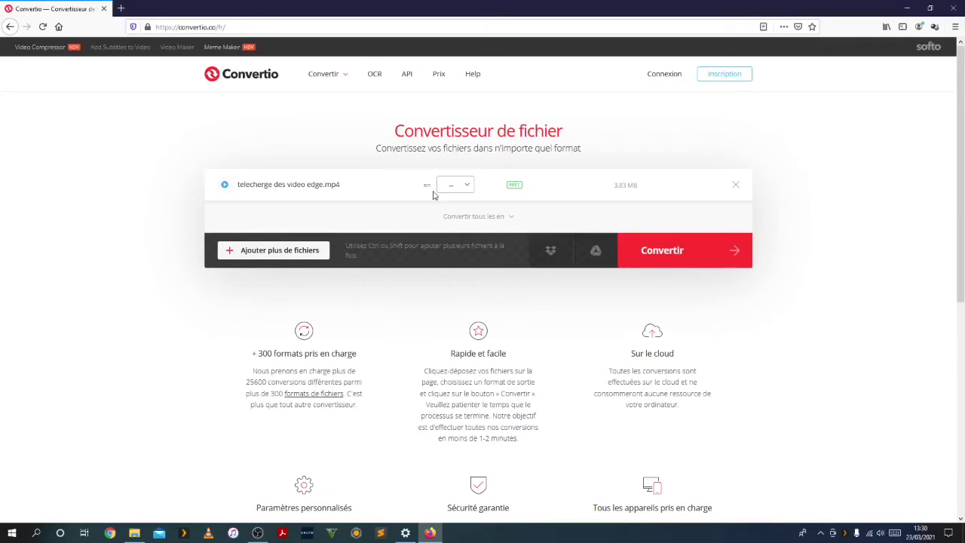
- Set the output format of the uploaded video to AVI from the video formats
click(467, 189)
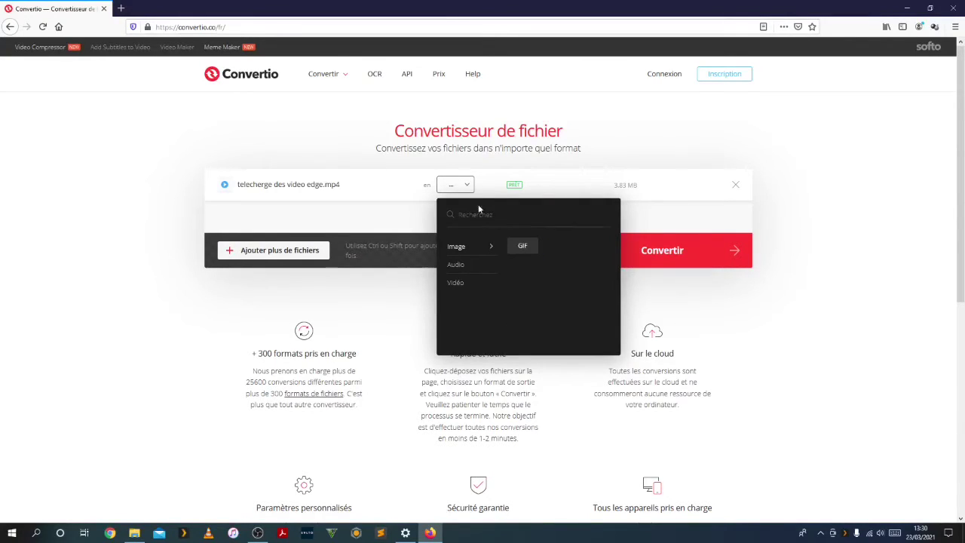
mouse_move(463, 280)
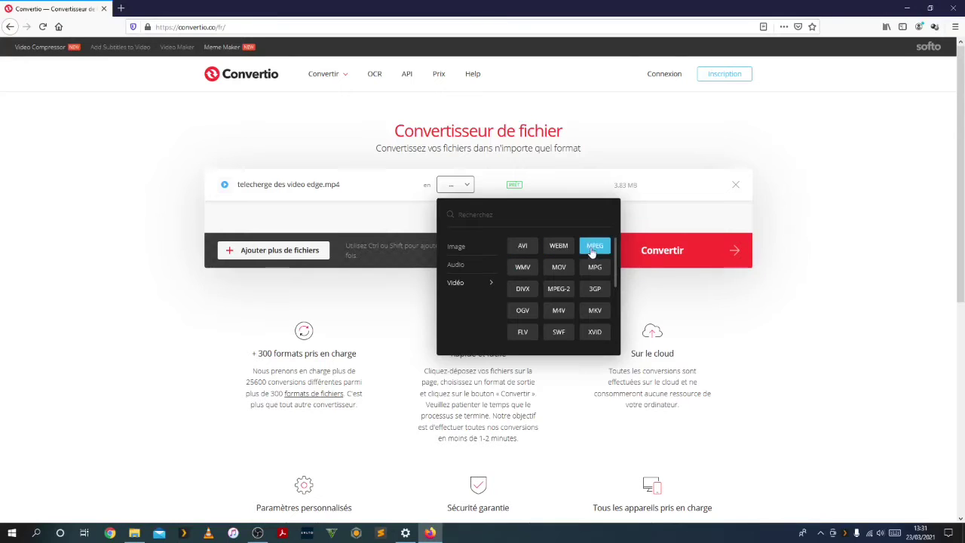
scroll(593, 302, down, 5)
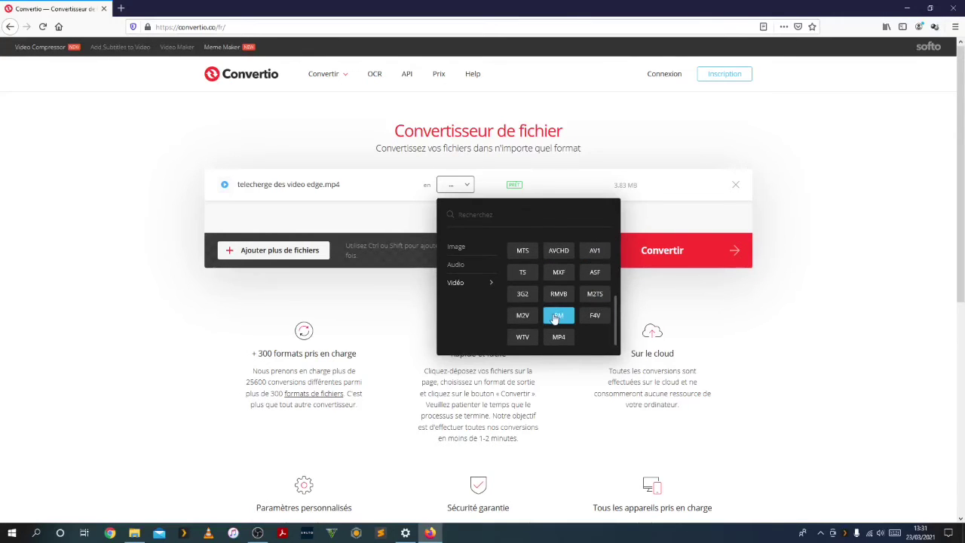
scroll(558, 313, up, 5)
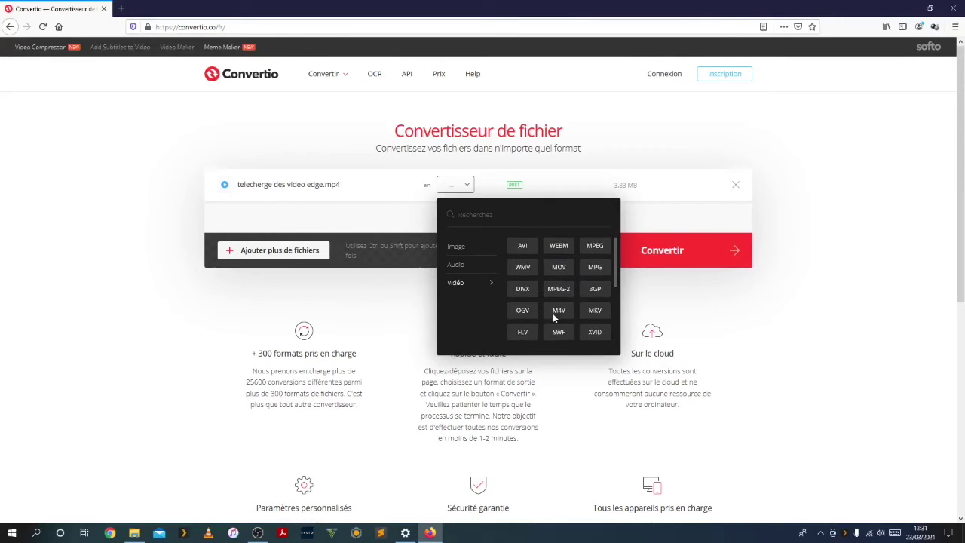
click(522, 248)
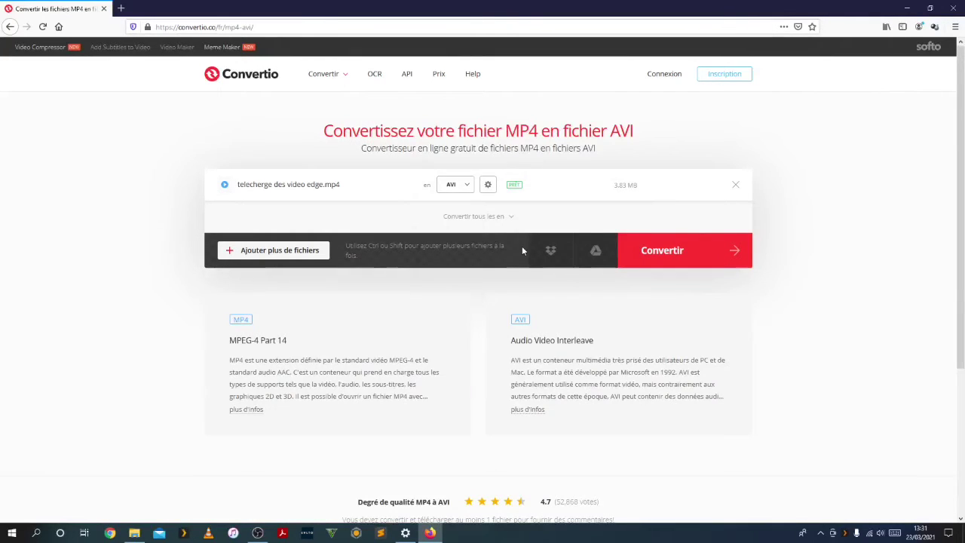
- Examine the image and audio output formats offered for the MP4 file
click(469, 187)
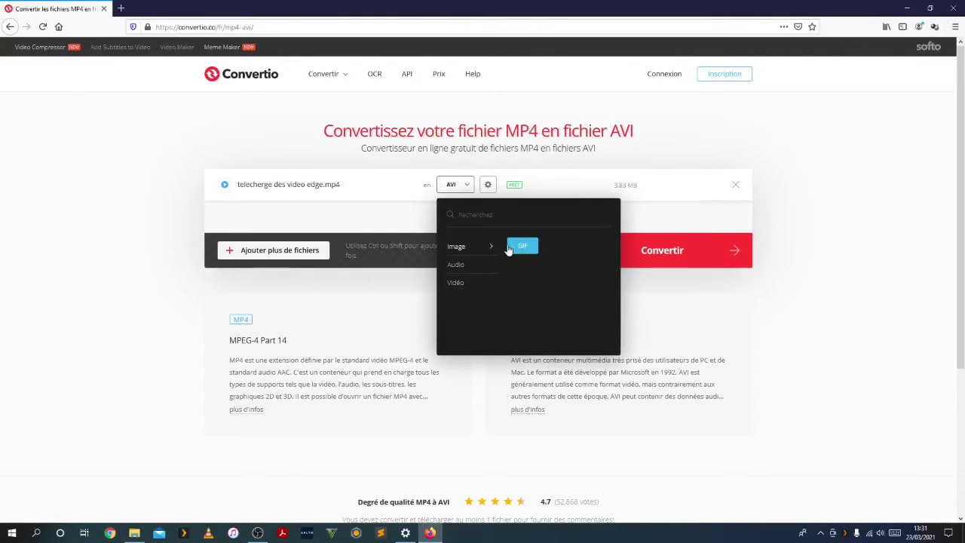
scroll(497, 309, down, 3)
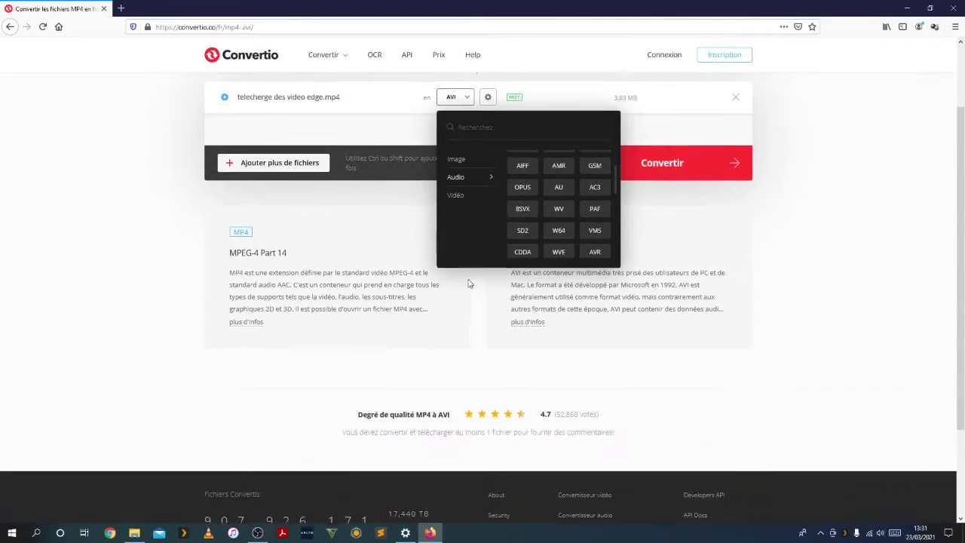
click(412, 252)
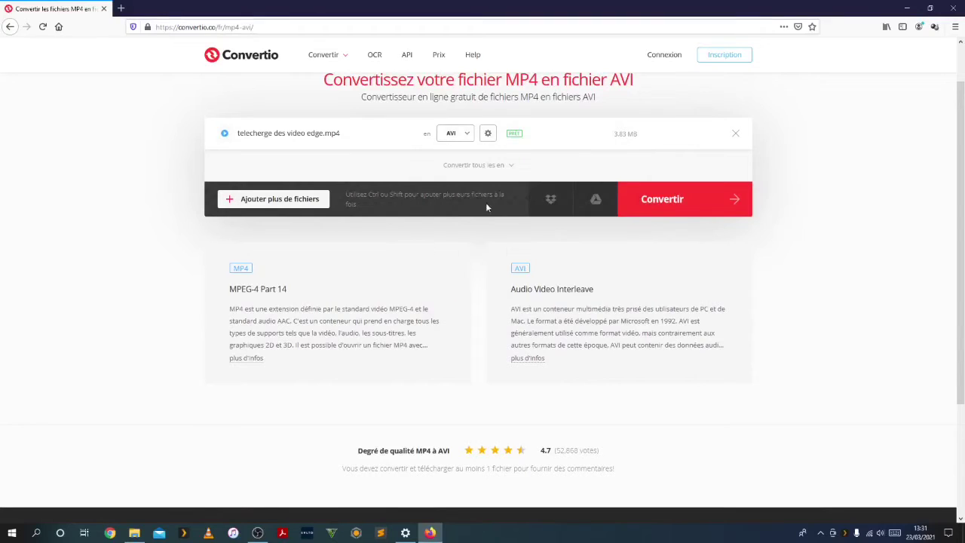
click(469, 134)
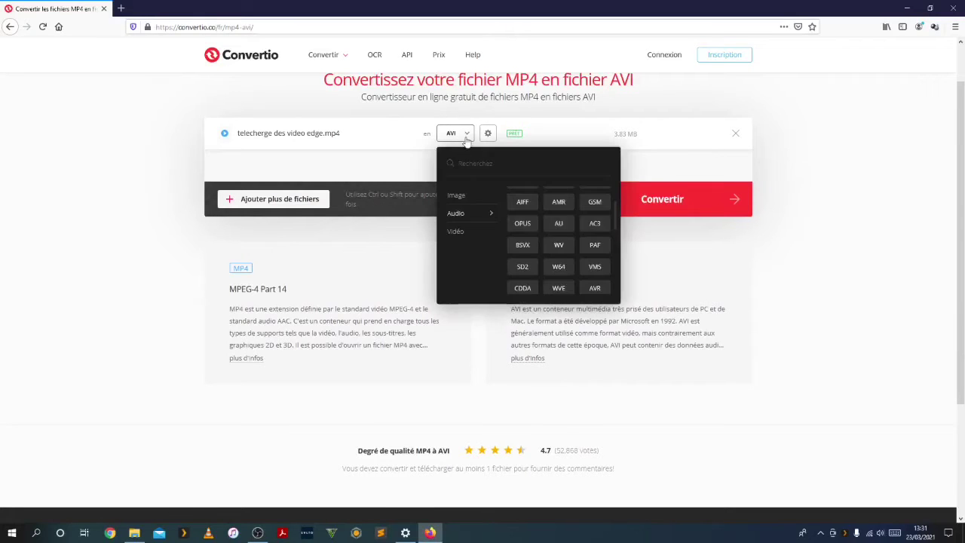
mouse_move(459, 196)
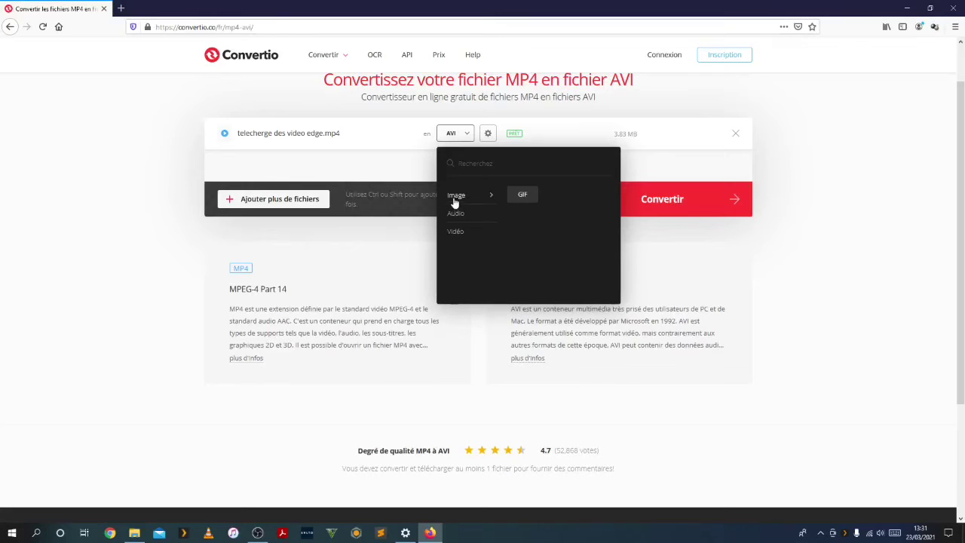
mouse_move(459, 214)
click(413, 164)
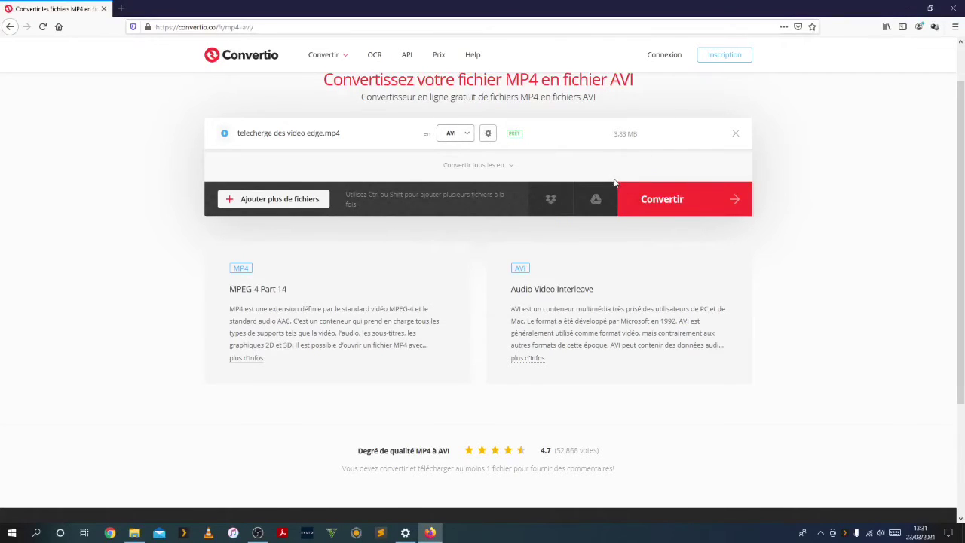
- Start the conversion of the MP4 video to AVI
click(666, 207)
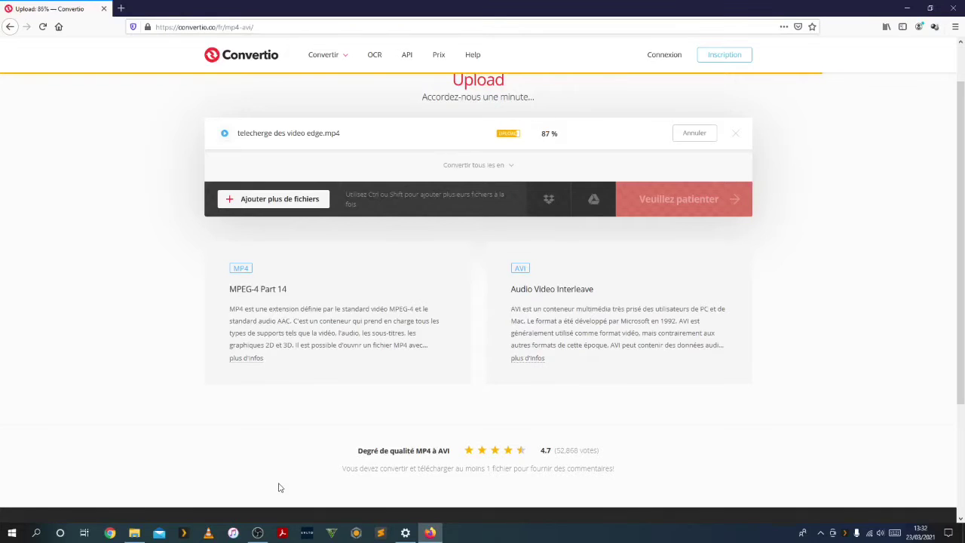
mouse_move(258, 534)
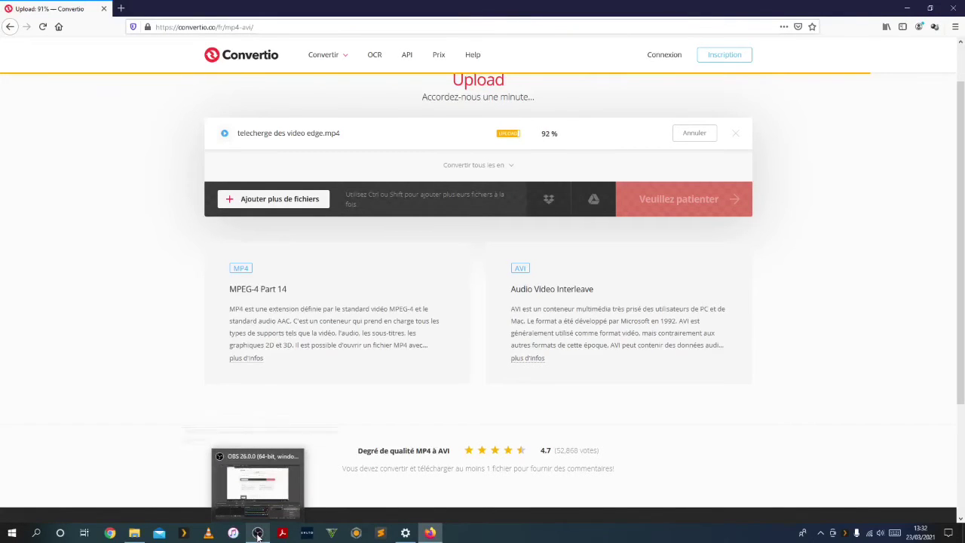
click(257, 532)
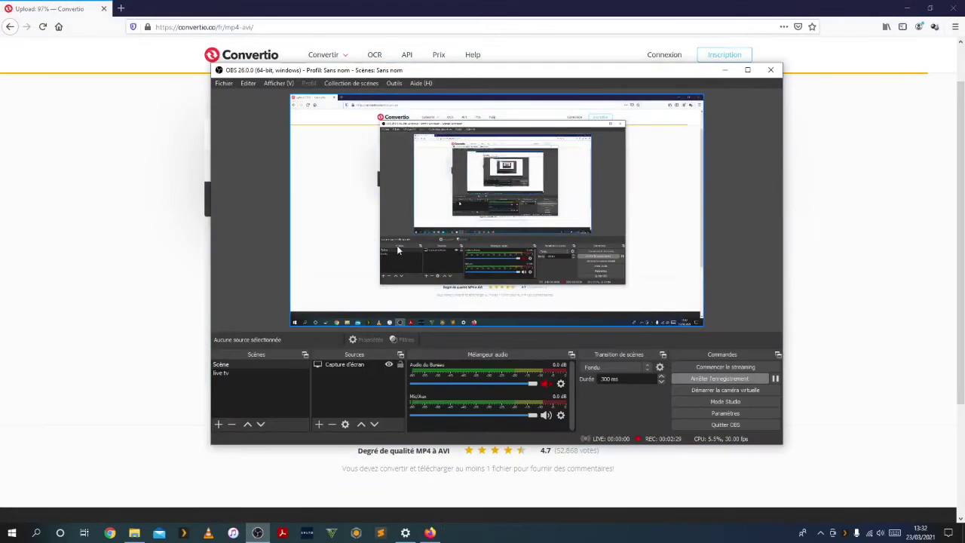
drag(452, 70, 468, 187)
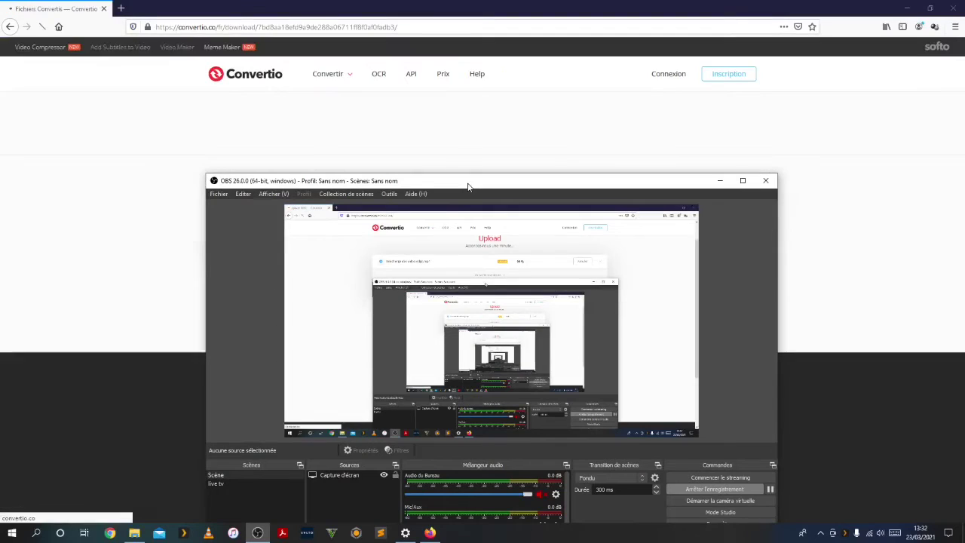
click(720, 180)
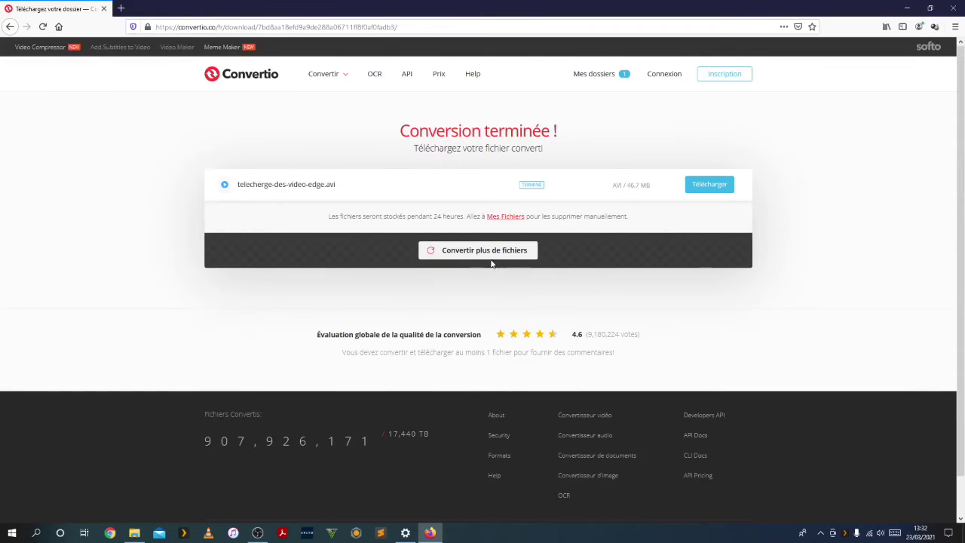
- Open the download prompt for the converted file telecherge-des-video-edge.avi and dismiss it without saving
click(704, 191)
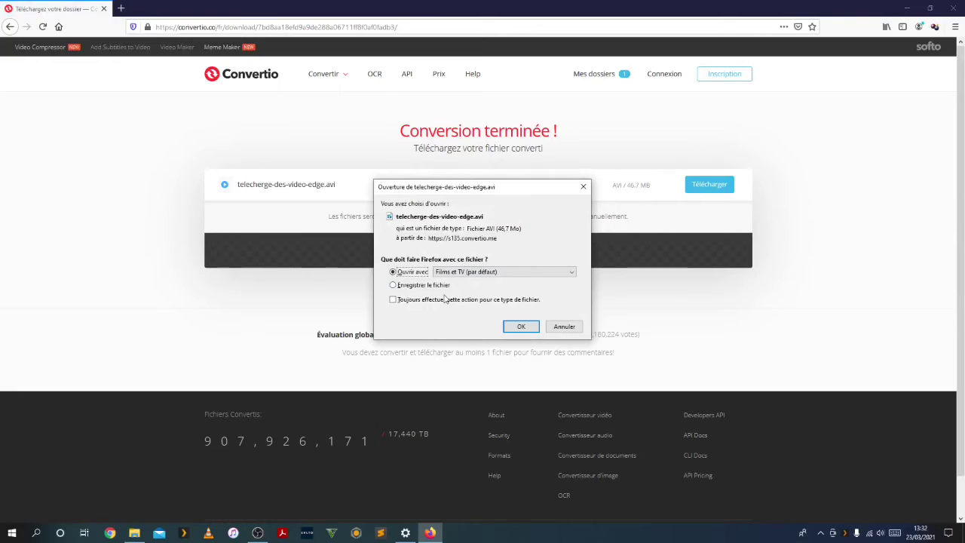
click(583, 188)
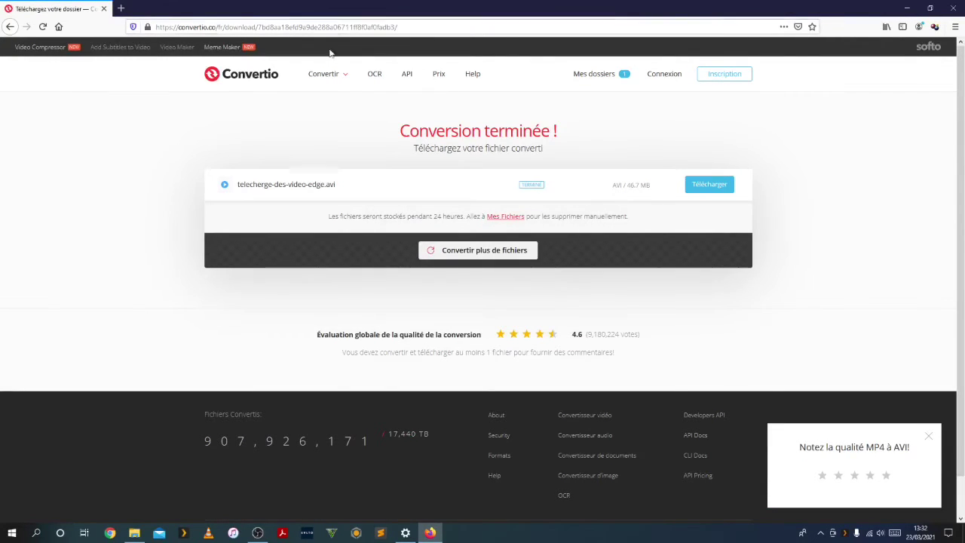
- Return to the Convertio home page and upload the document jjjj.odt from the Bureau folder
click(242, 74)
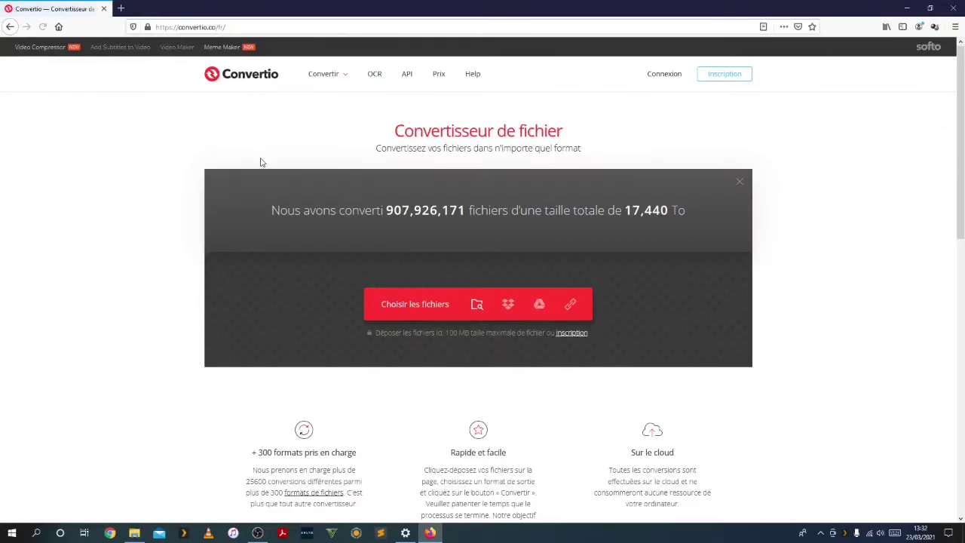
mouse_move(322, 75)
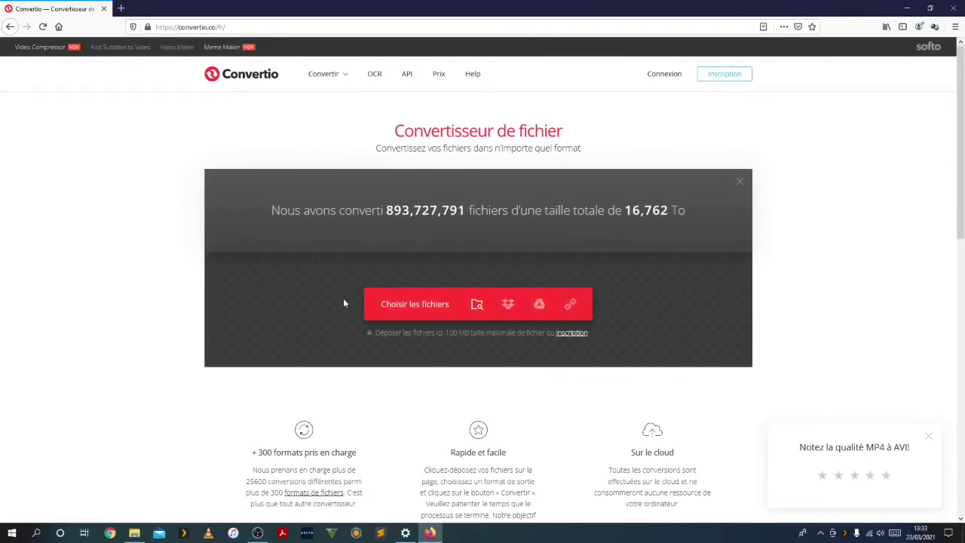
click(390, 305)
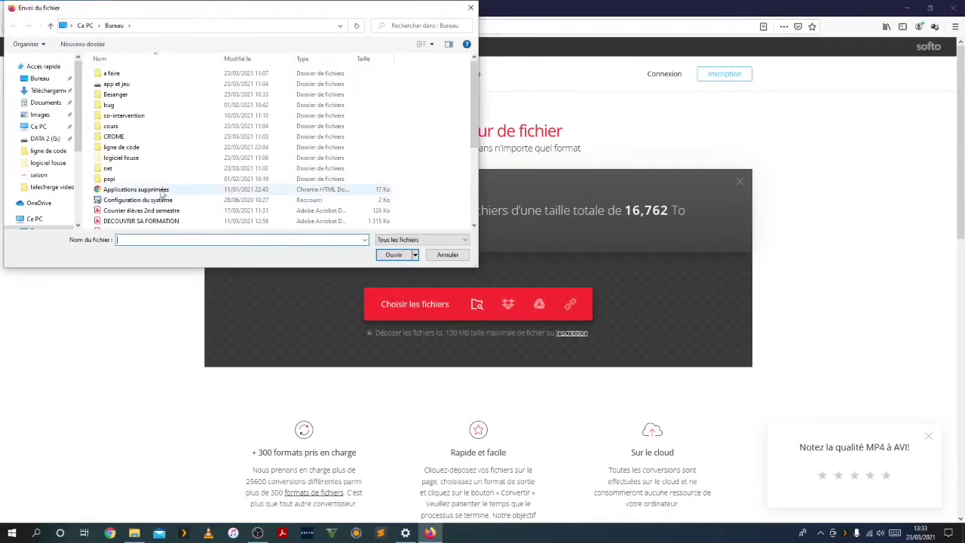
scroll(161, 194, down, 3)
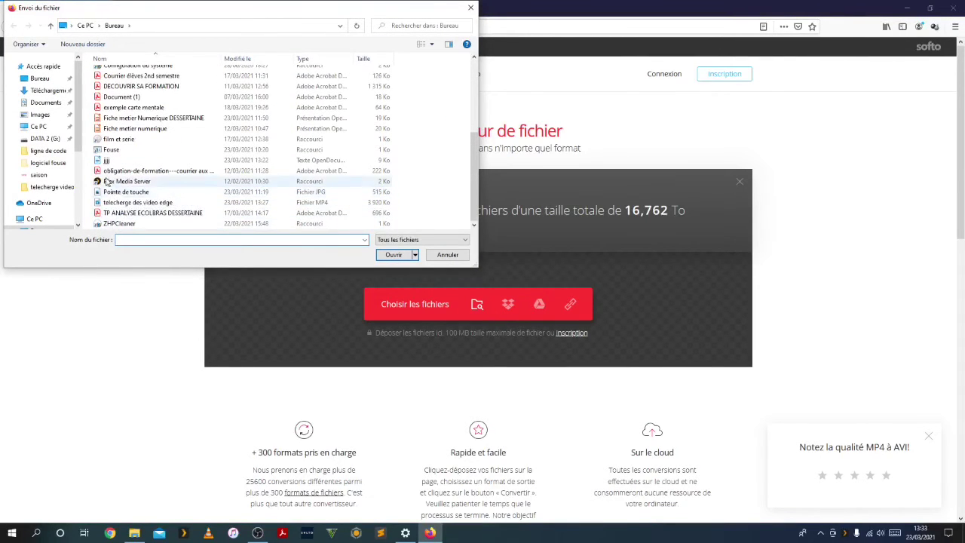
click(106, 160)
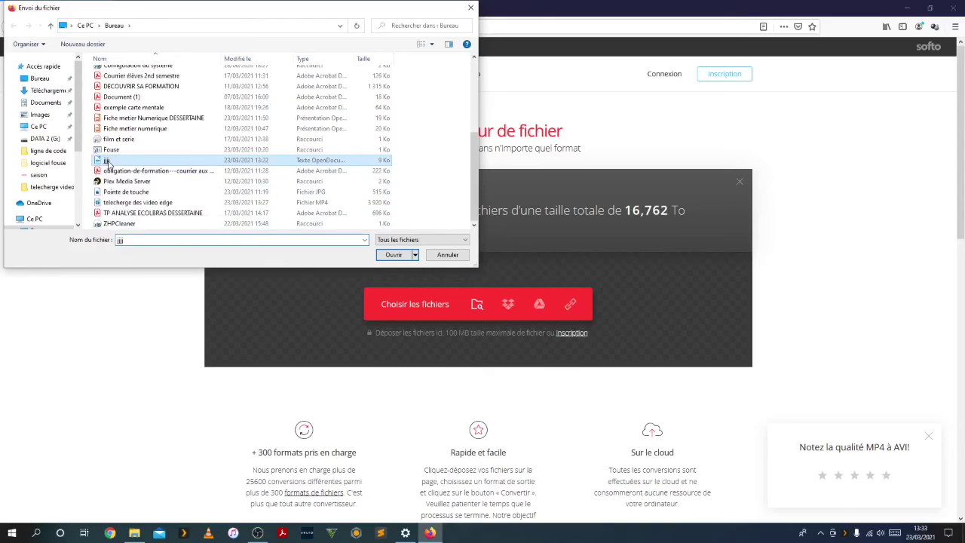
click(394, 254)
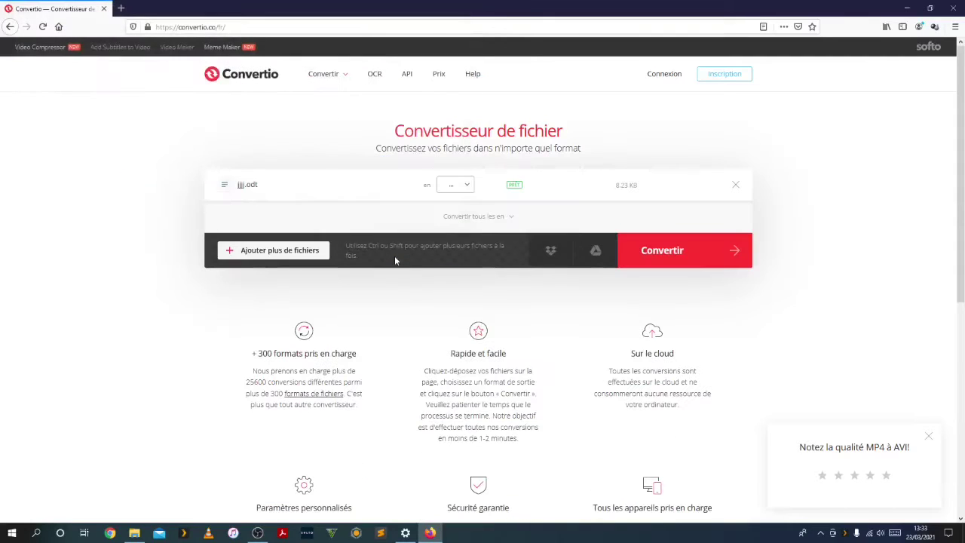
- Examine the vector, document and e-book output formats offered for the ODT file, leaving the format unset
click(452, 186)
mouse_move(467, 316)
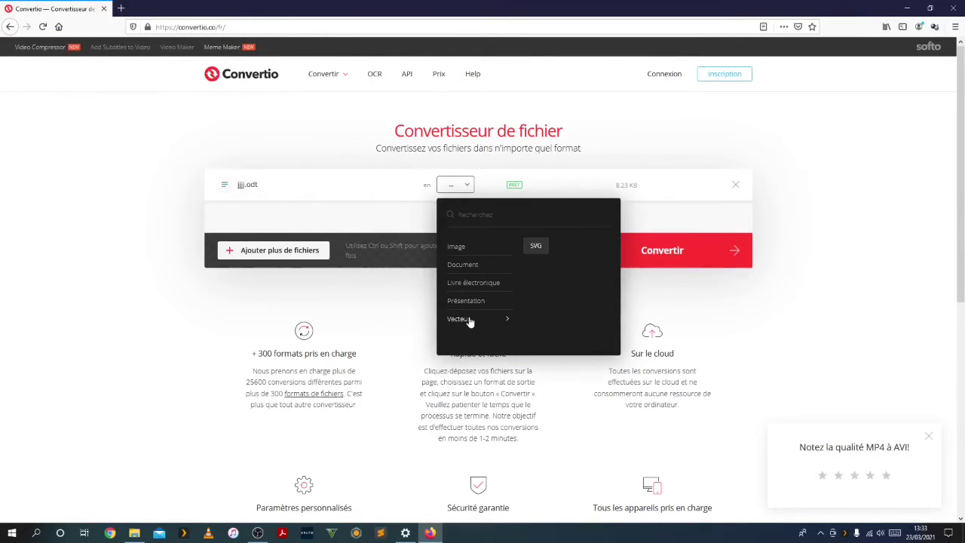
mouse_move(468, 253)
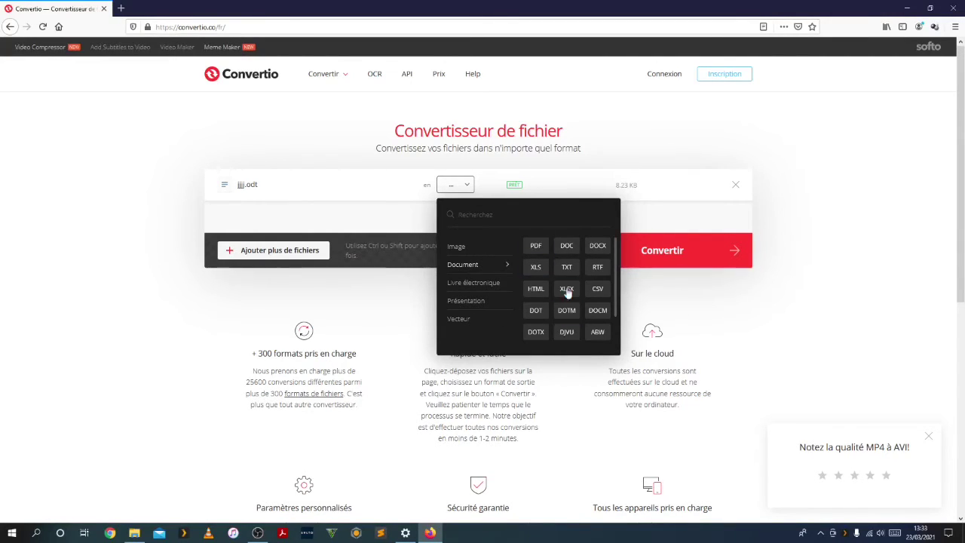
mouse_move(472, 282)
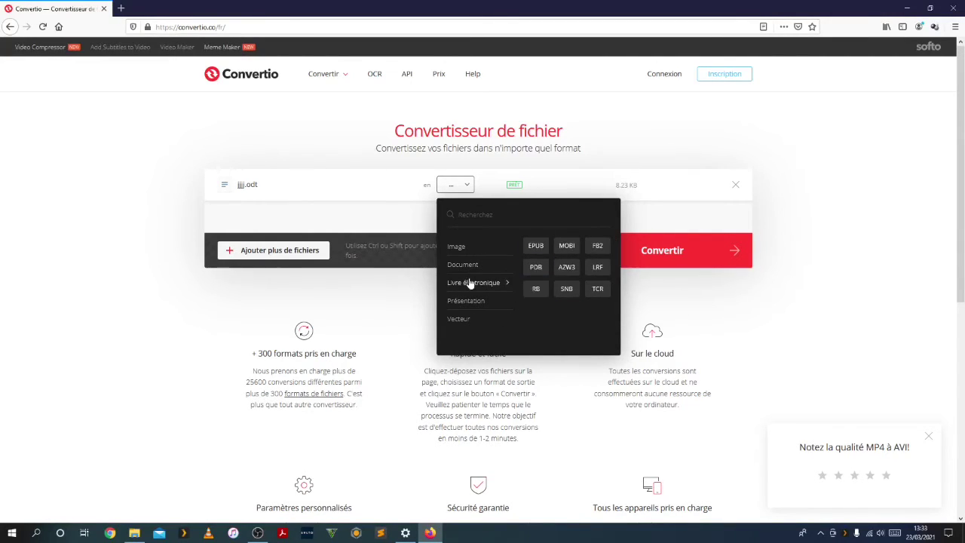
click(402, 303)
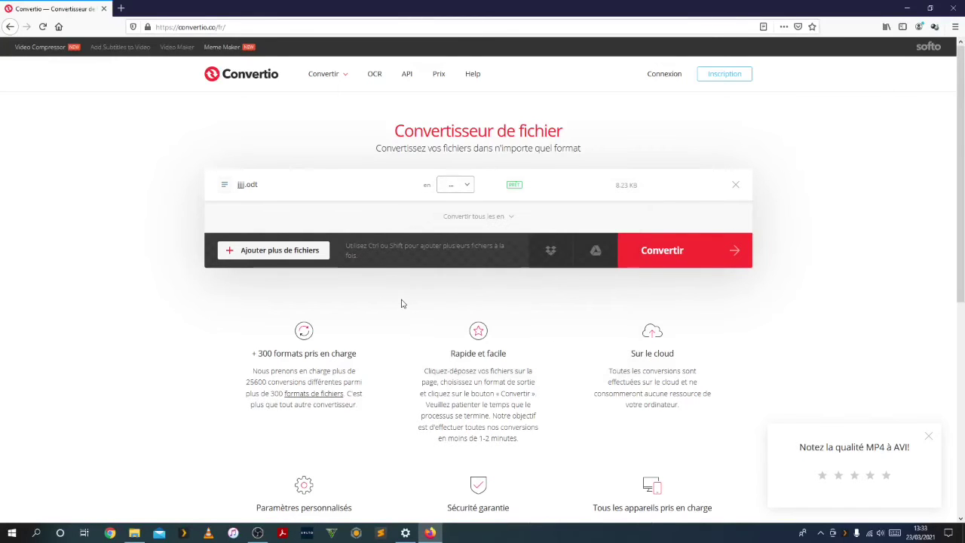
- Minimize the browser and the app folder window to reach the desktop, moving the OBS window higher up
click(907, 8)
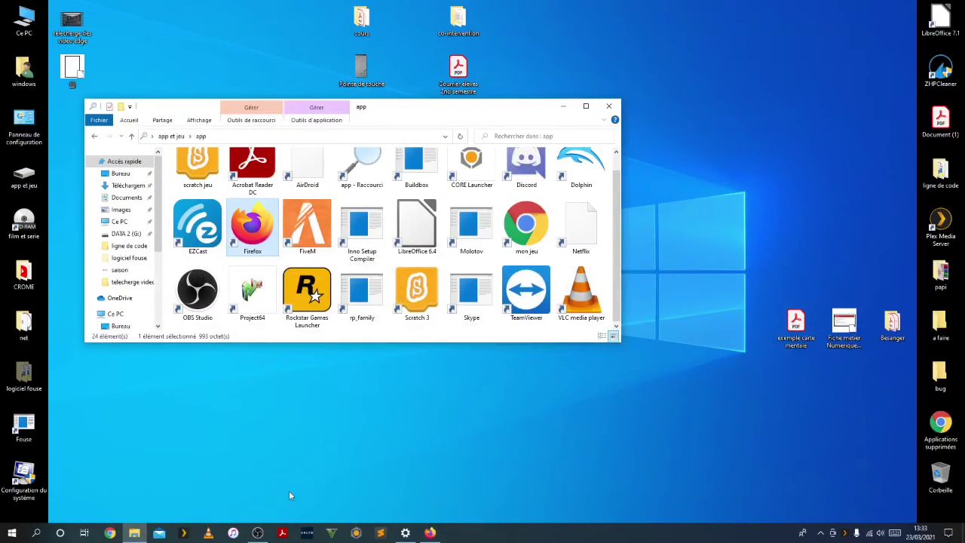
click(258, 532)
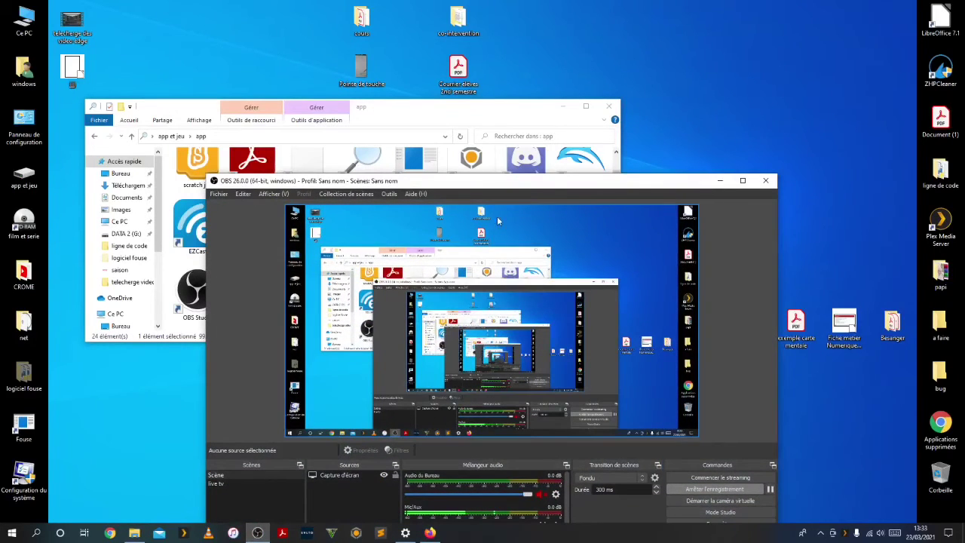
drag(520, 188, 535, 130)
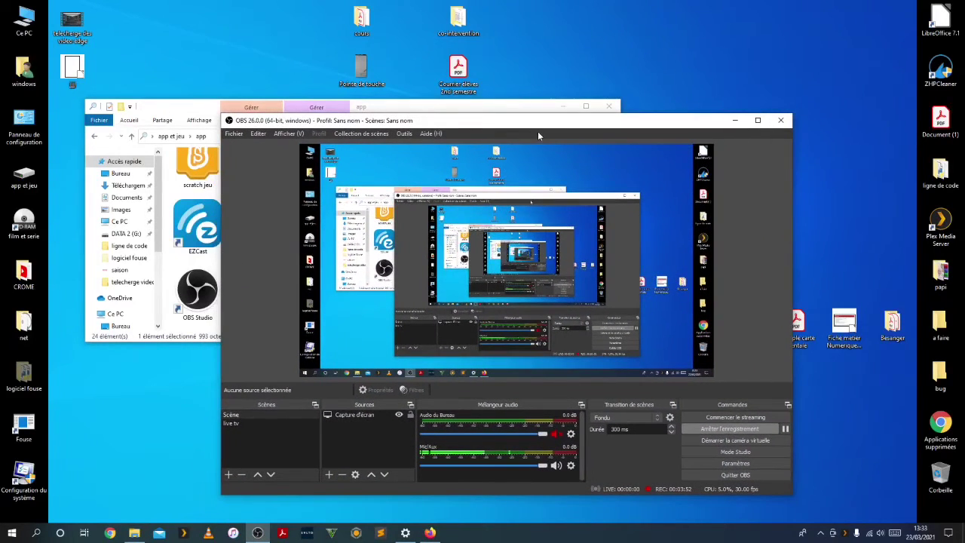
click(183, 386)
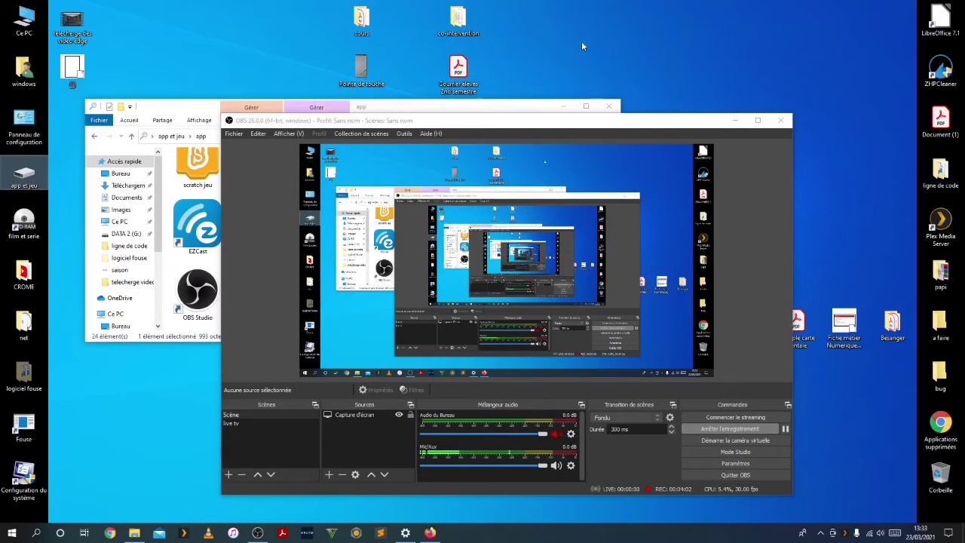
click(565, 107)
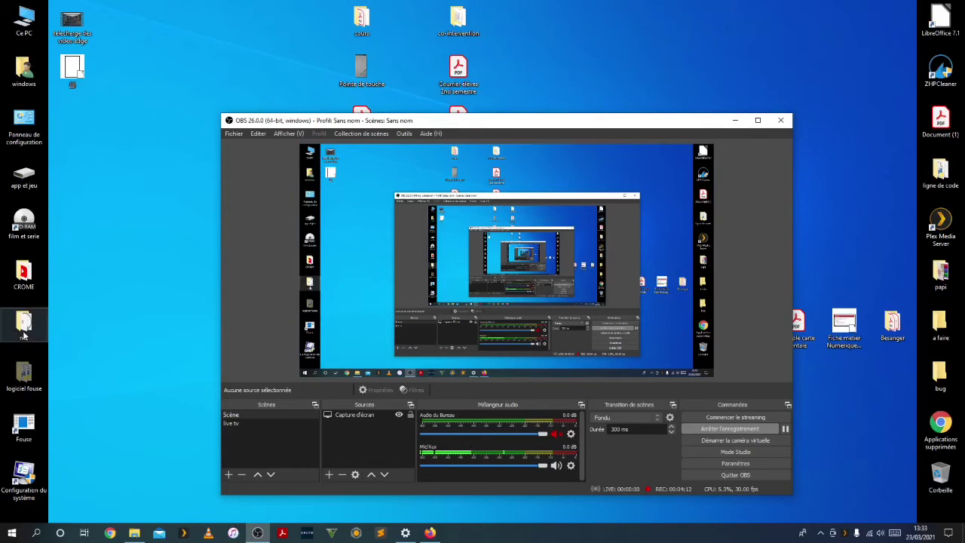
click(63, 218)
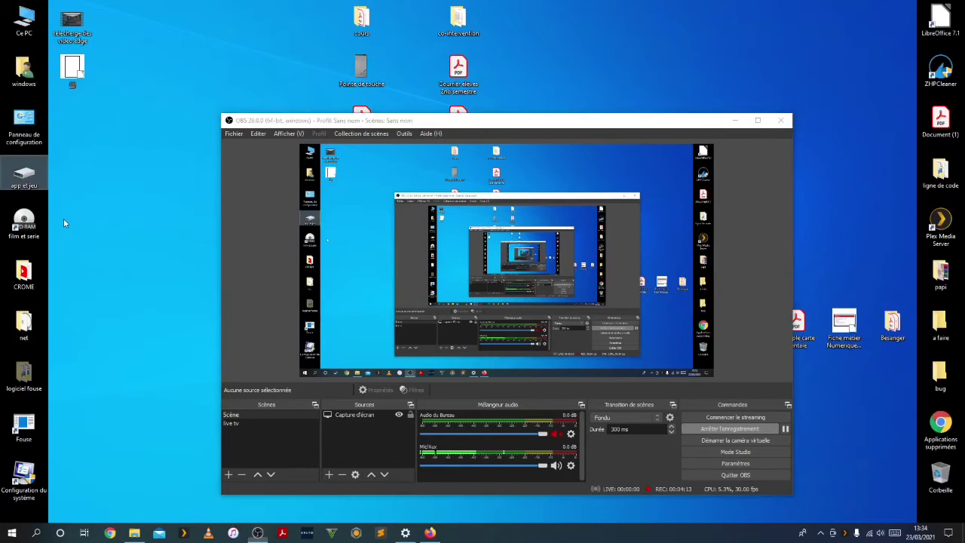
- Launch VLC media player from the app folder inside app et jeu and move its window higher up
double_click(41, 170)
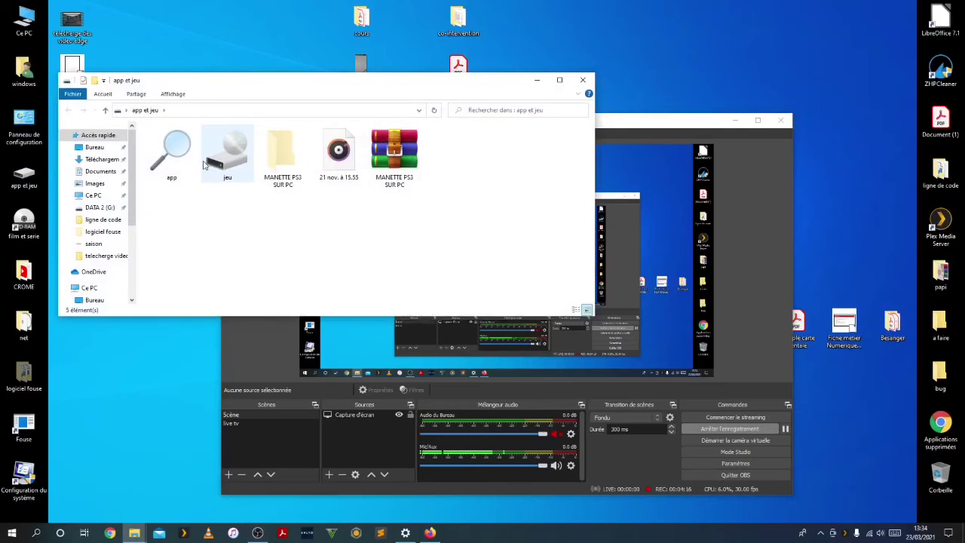
double_click(172, 154)
scroll(525, 265, down, 1)
double_click(552, 264)
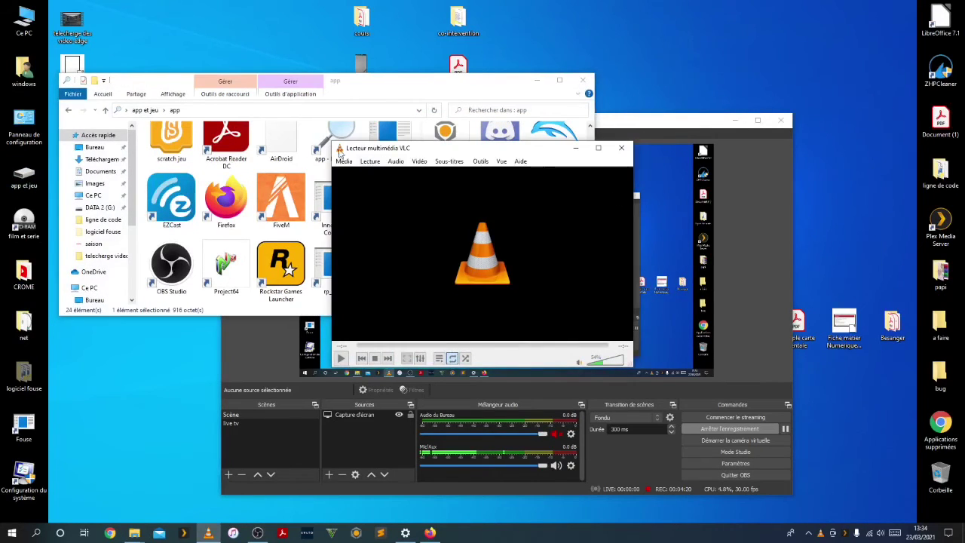
drag(377, 151, 376, 93)
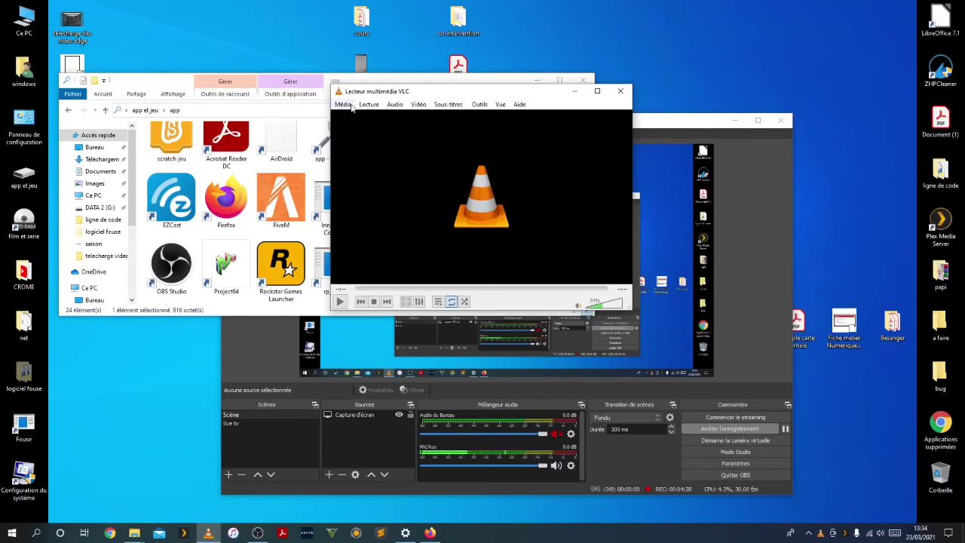
- Add telecherge des video edge.mp4 from the Bureau folder as VLC's media to convert and open its conversion settings
click(345, 104)
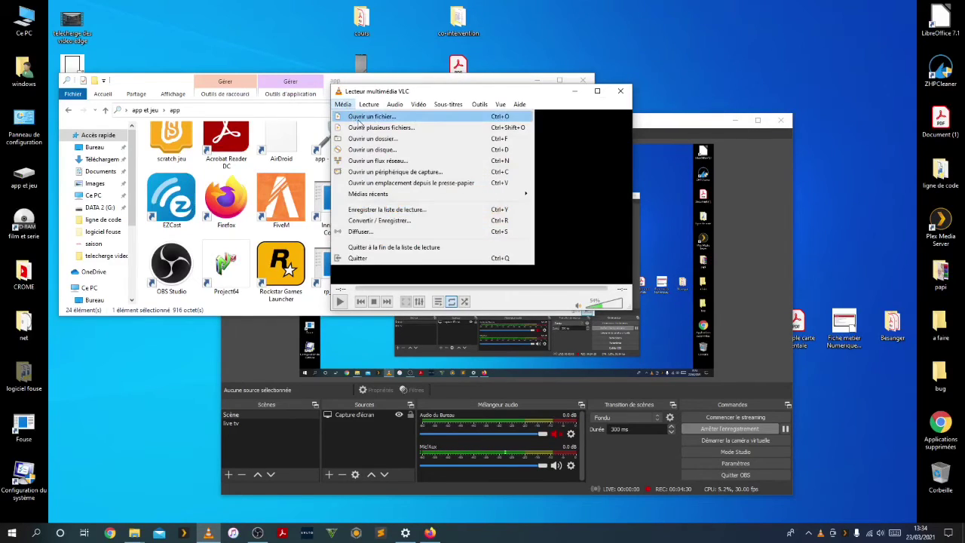
click(404, 222)
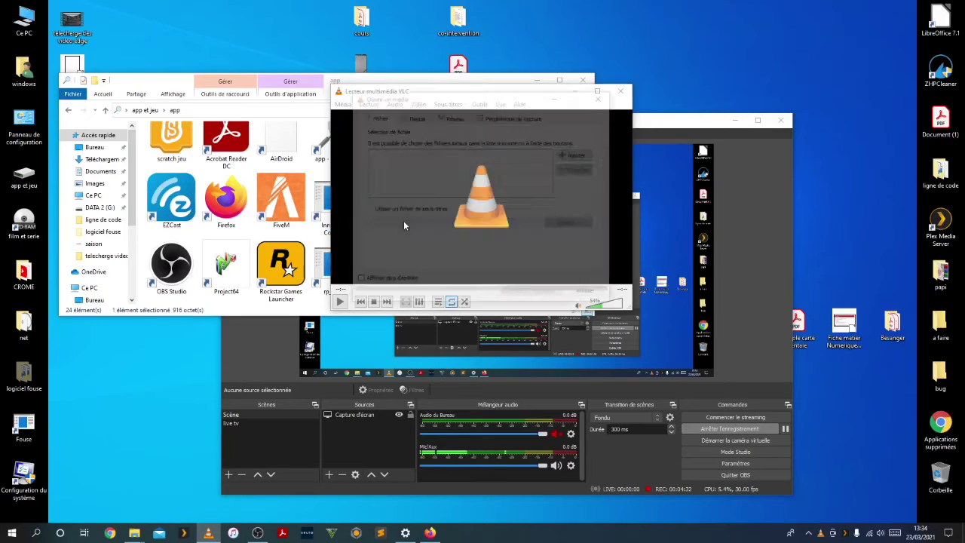
click(576, 155)
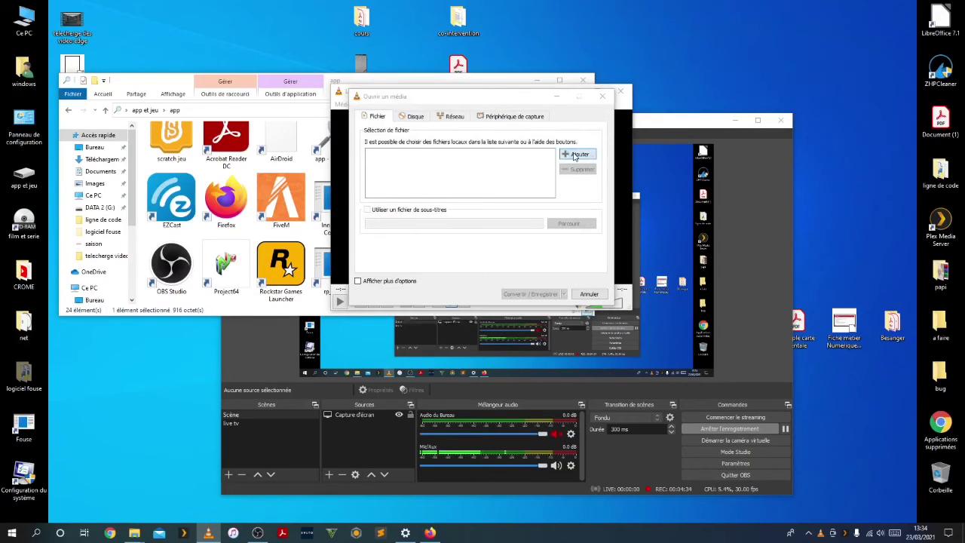
click(658, 111)
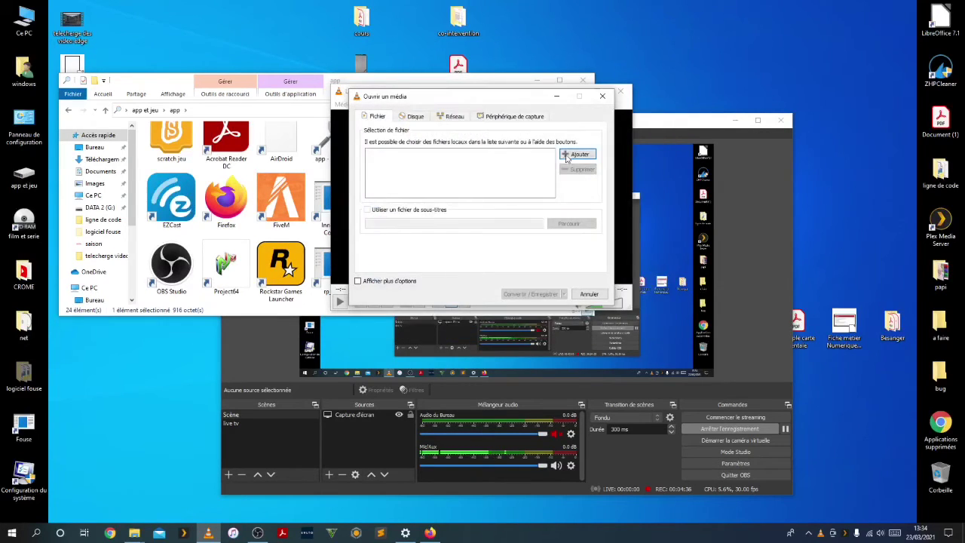
click(570, 155)
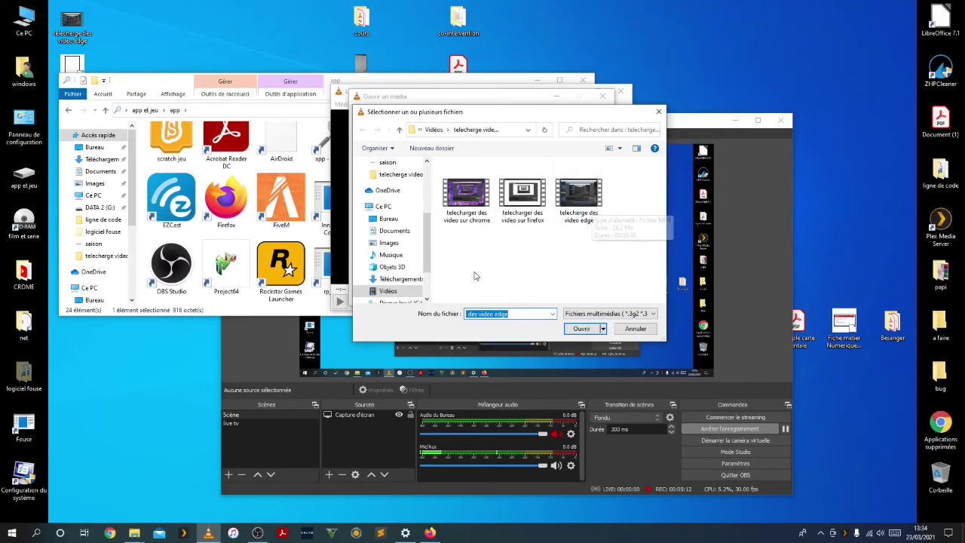
click(388, 218)
scroll(469, 203, down, 1)
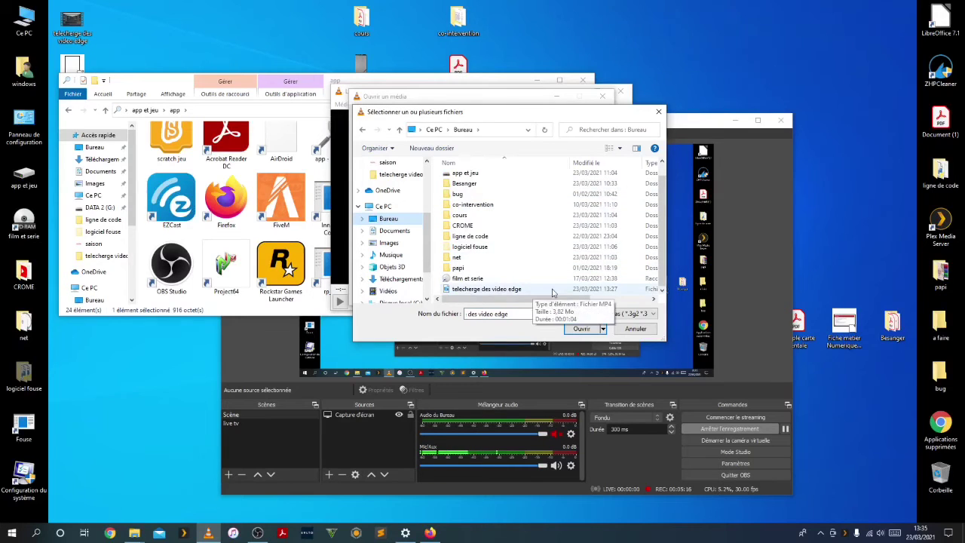
scroll(616, 308, right, 3)
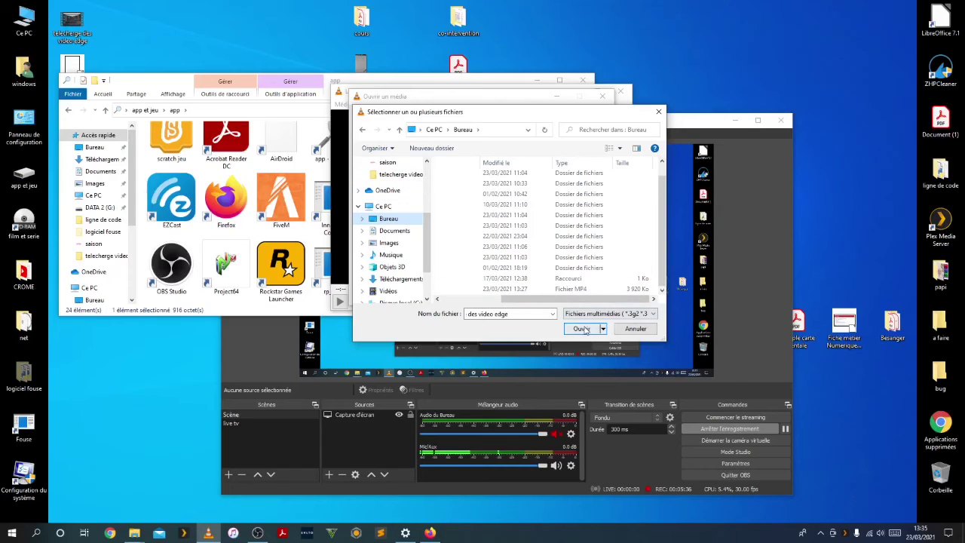
double_click(540, 288)
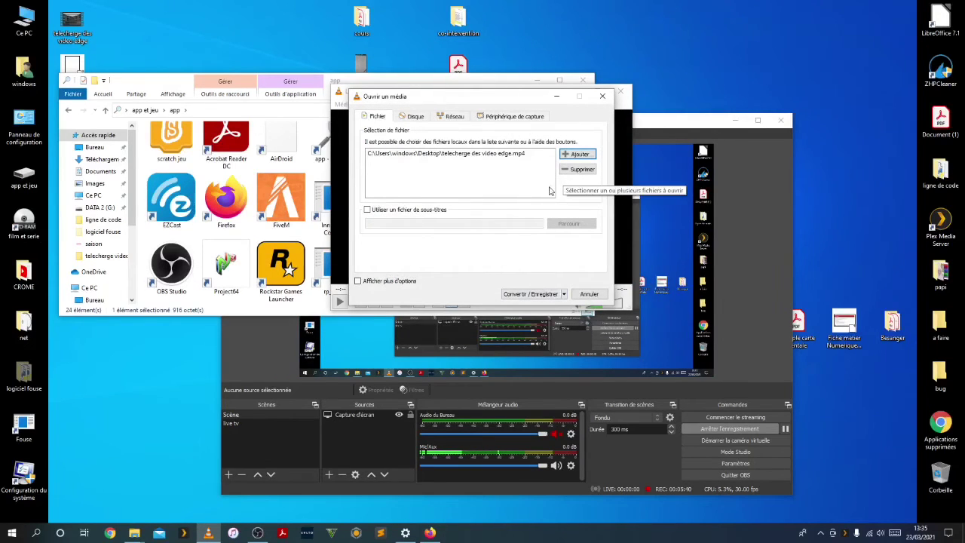
click(564, 294)
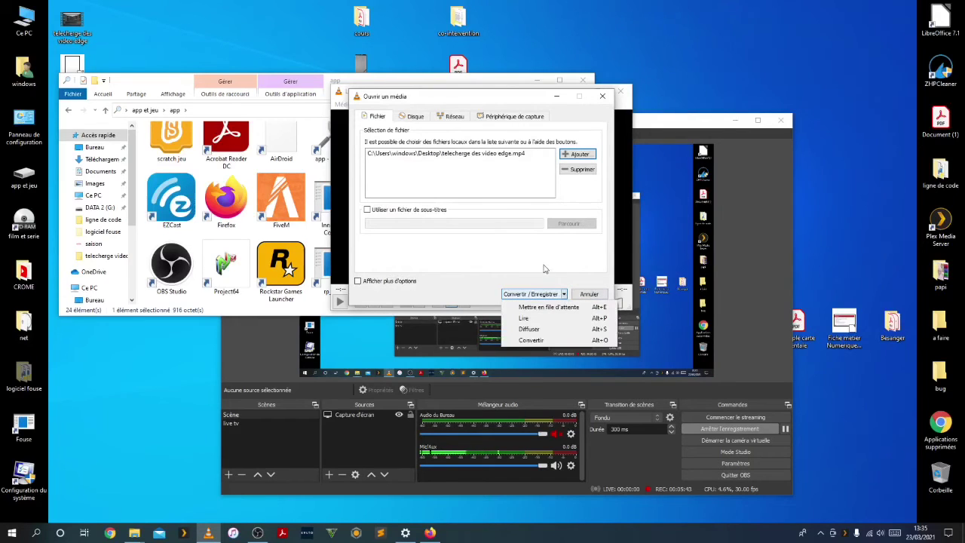
click(541, 341)
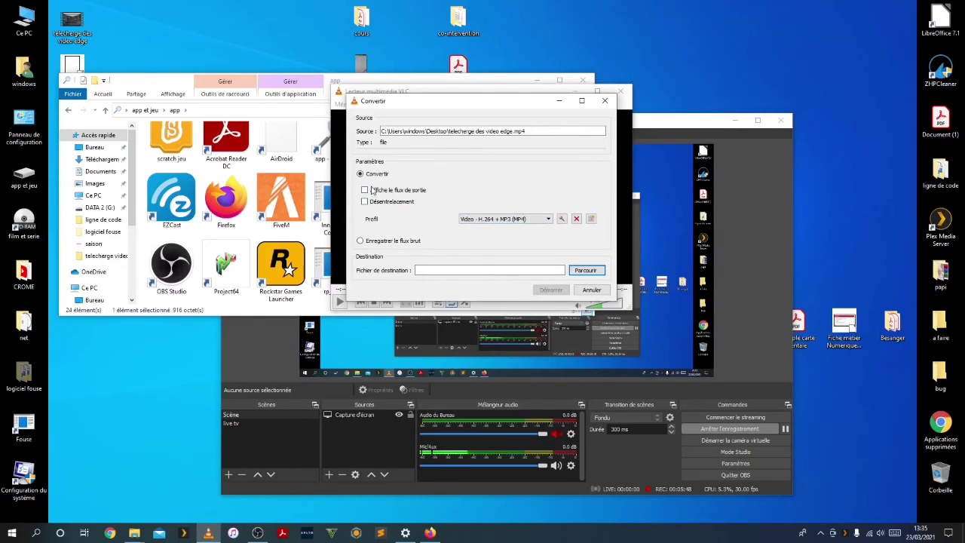
- Examine the video, audio and device output profiles offered for the conversion, keeping Video - H.264 + MP3 (MP4) and the Convertir option selected
click(504, 218)
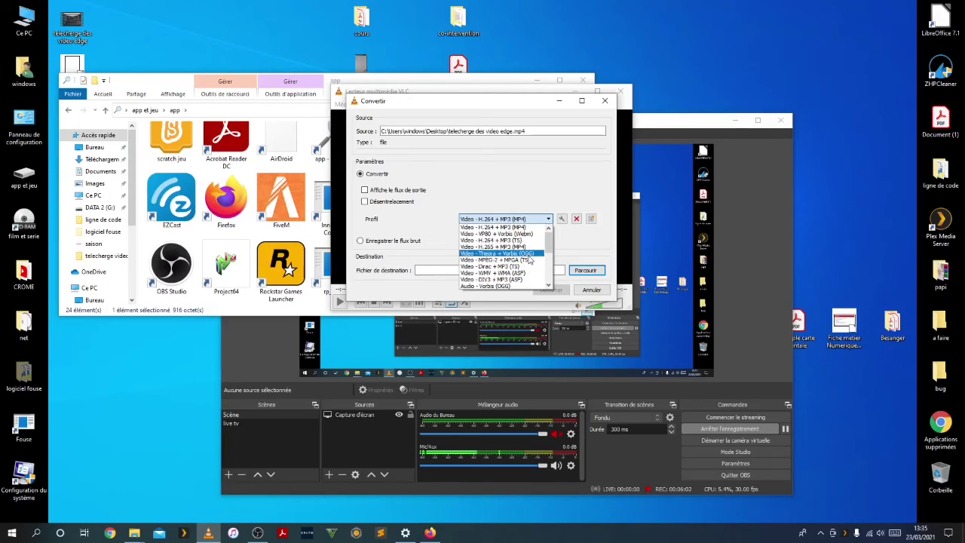
scroll(530, 259, down, 2)
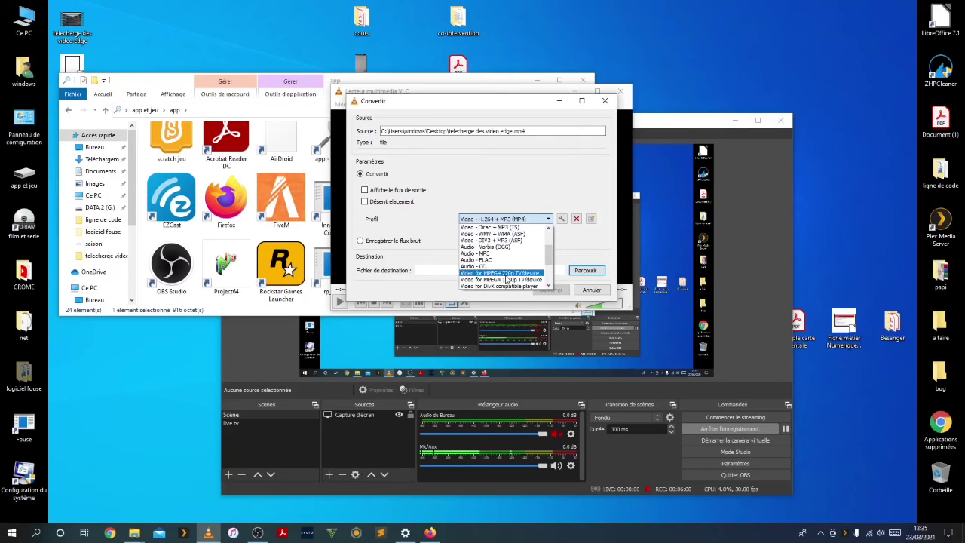
scroll(508, 279, down, 1)
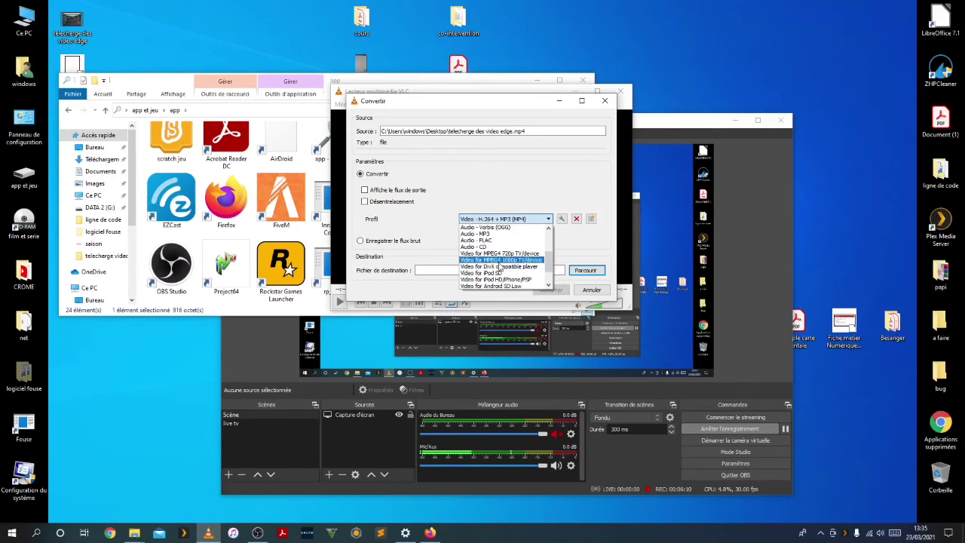
scroll(499, 273, down, 1)
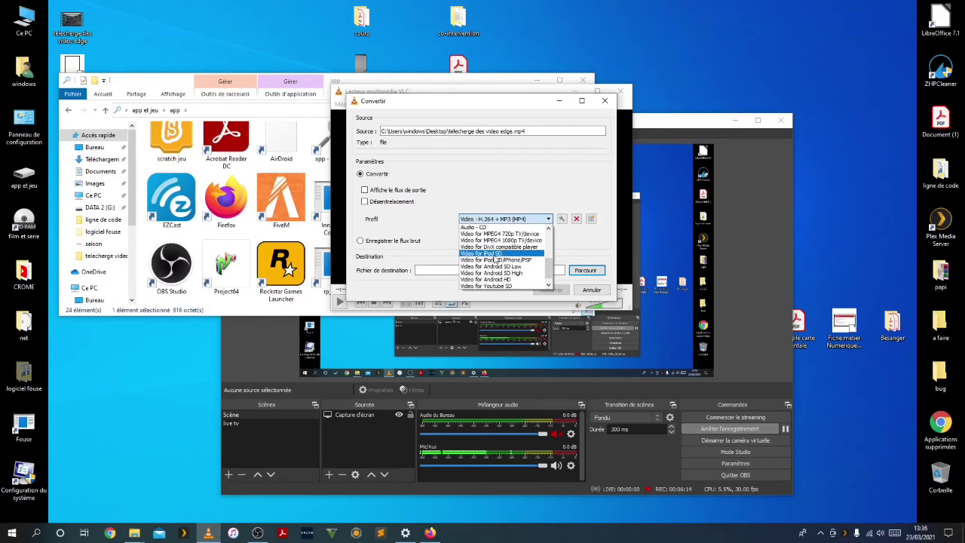
scroll(496, 258, down, 1)
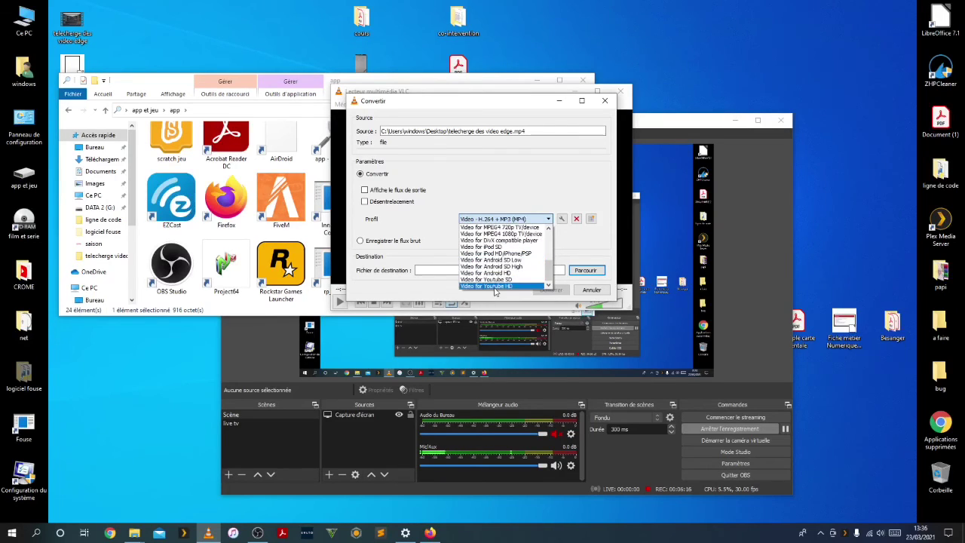
scroll(495, 292, up, 5)
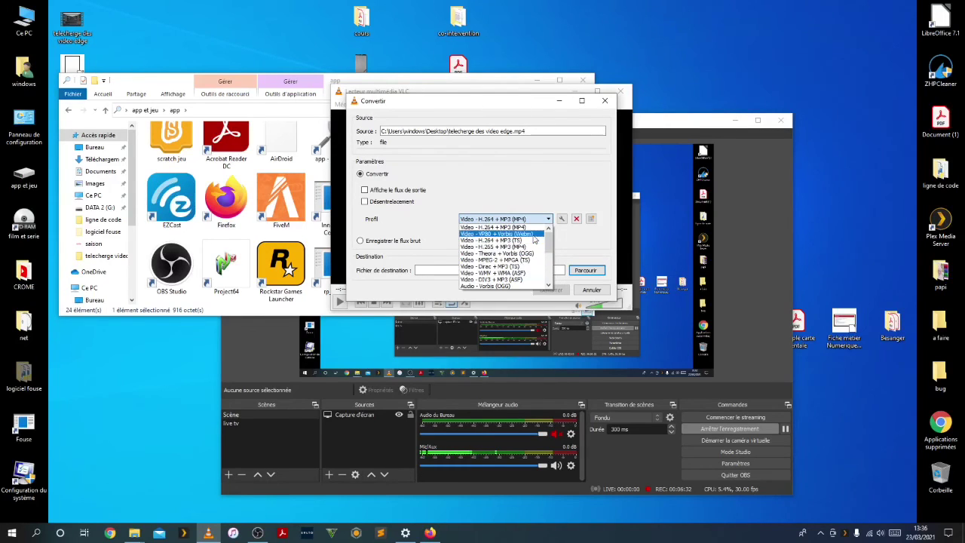
scroll(531, 268, down, 5)
scroll(531, 271, up, 3)
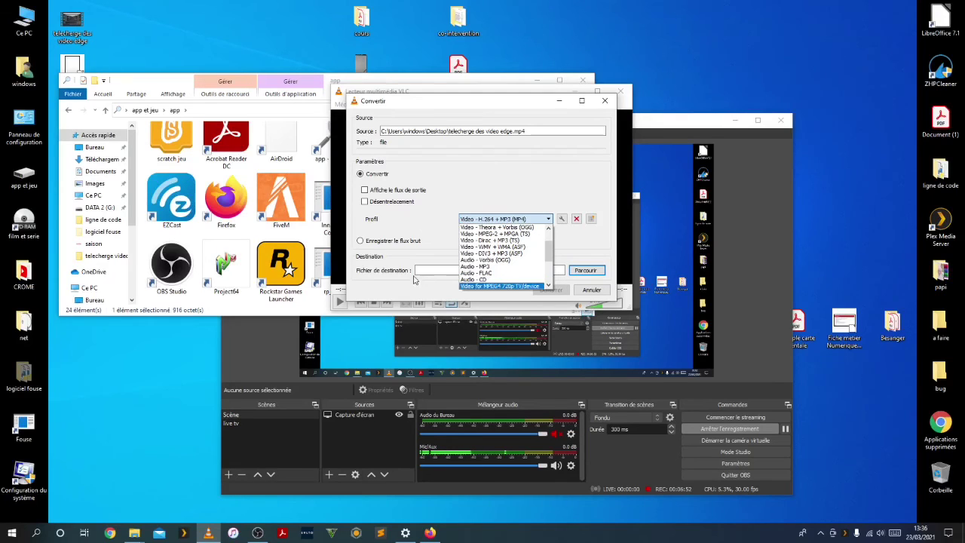
click(407, 243)
click(407, 243)
click(361, 175)
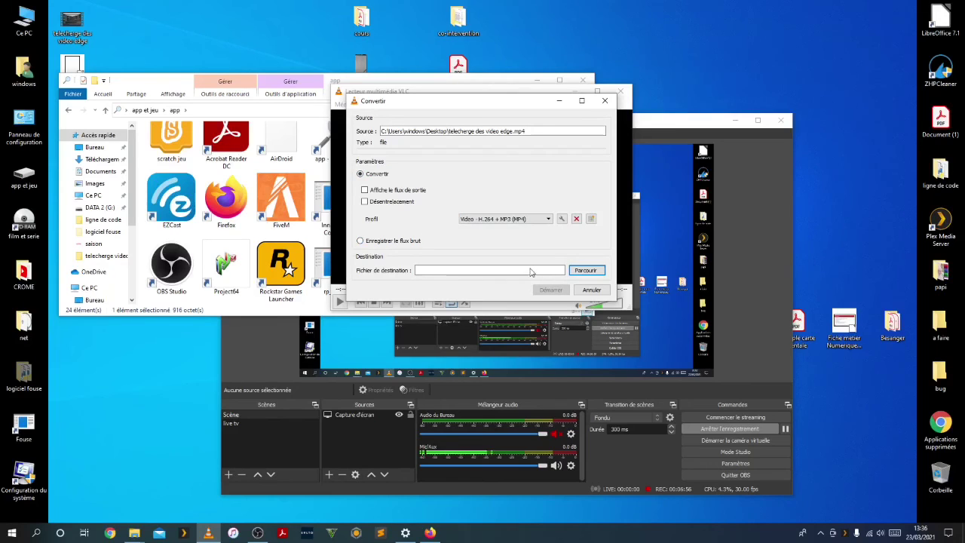
- Set the destination file to telecherge des video edge in the Bureau folder as an .mp4 container and start the conversion
click(582, 270)
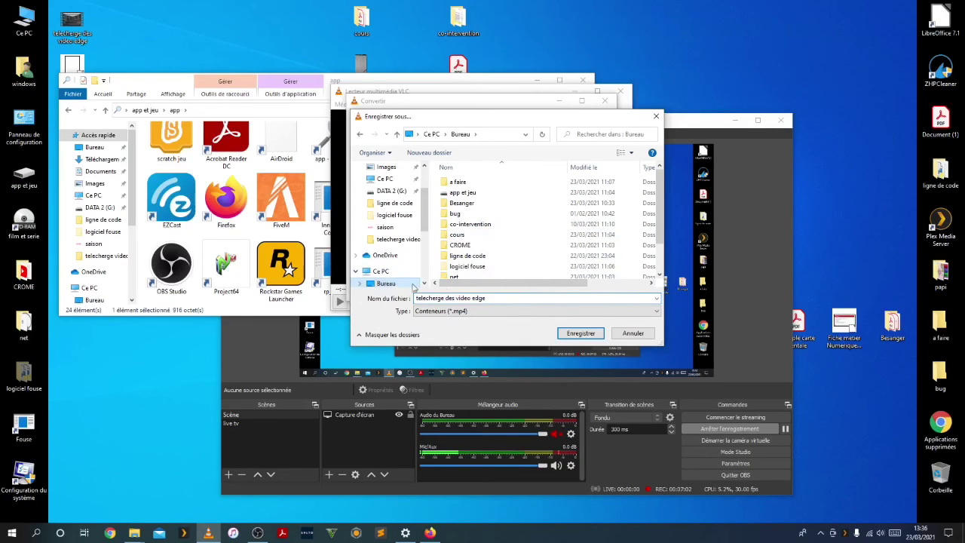
click(577, 334)
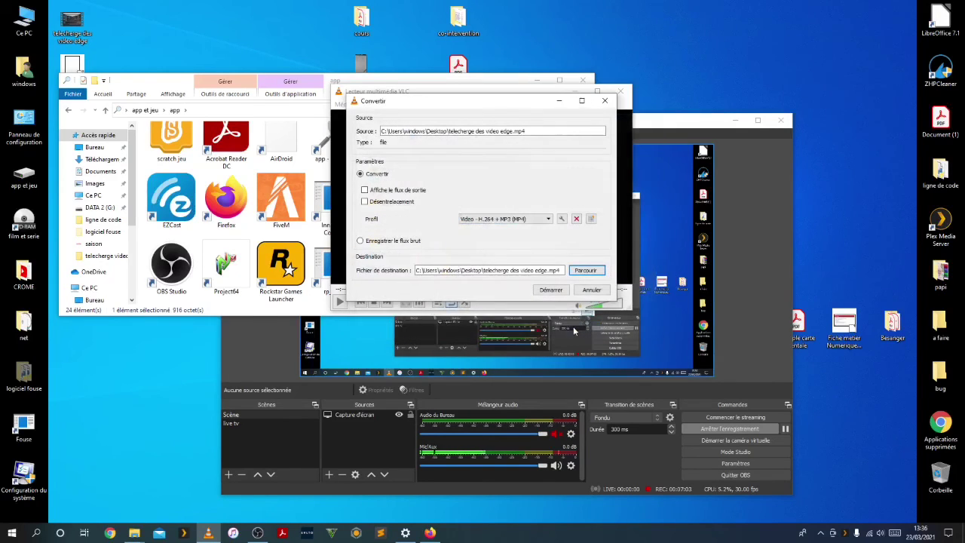
click(548, 292)
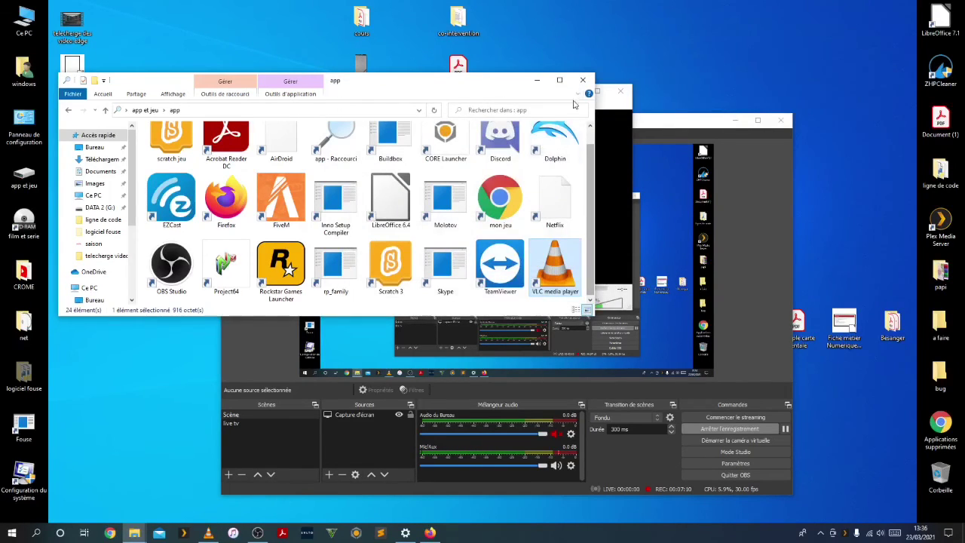
- Close the app folder window and the VLC media player window
click(583, 80)
click(621, 91)
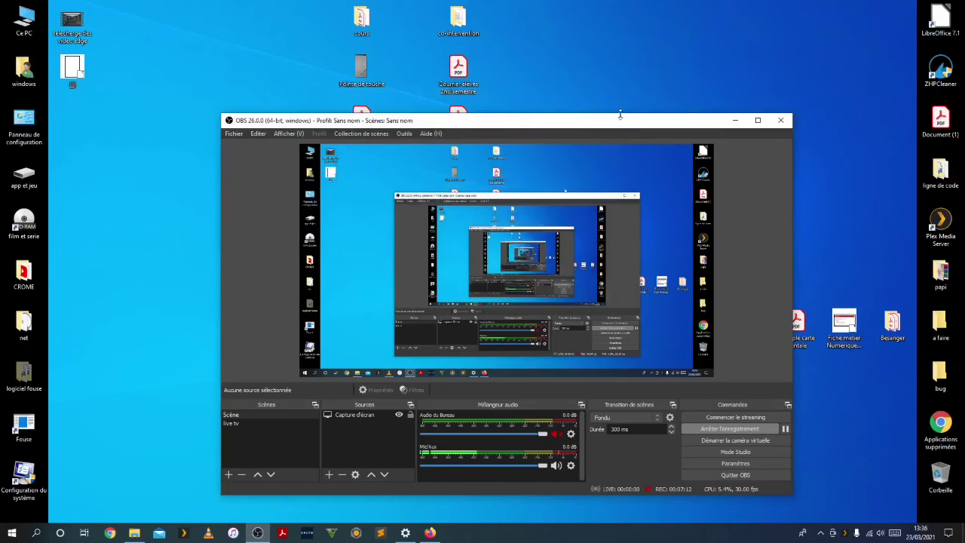